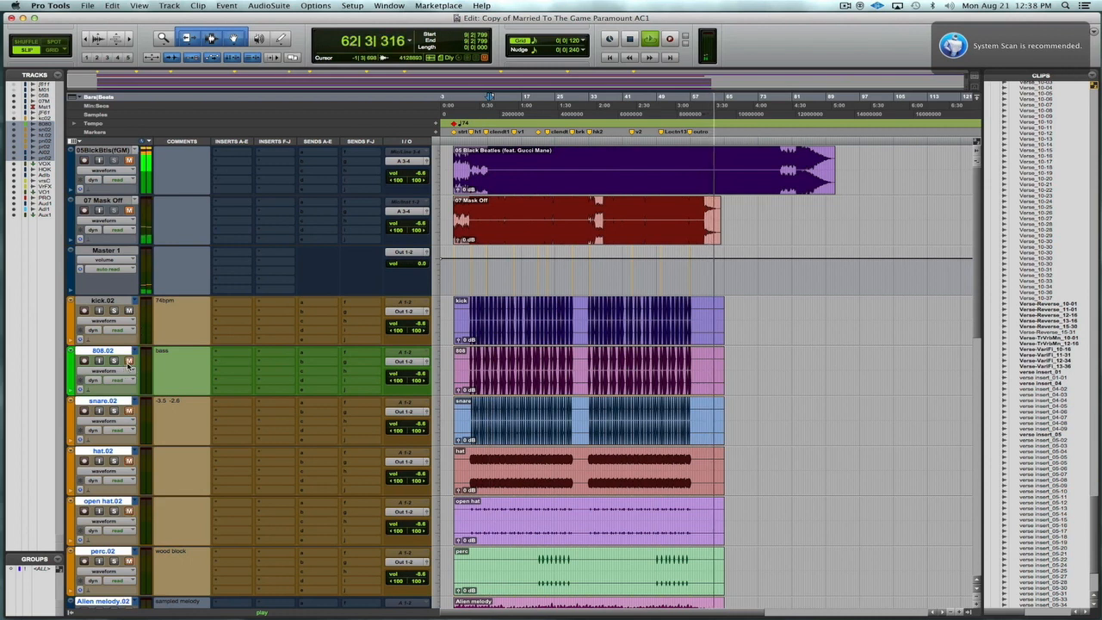
- Stop playback, place the playback start near bar 6 on the Master 1 track, and play the session from there
scroll(252, 373, "down", 3)
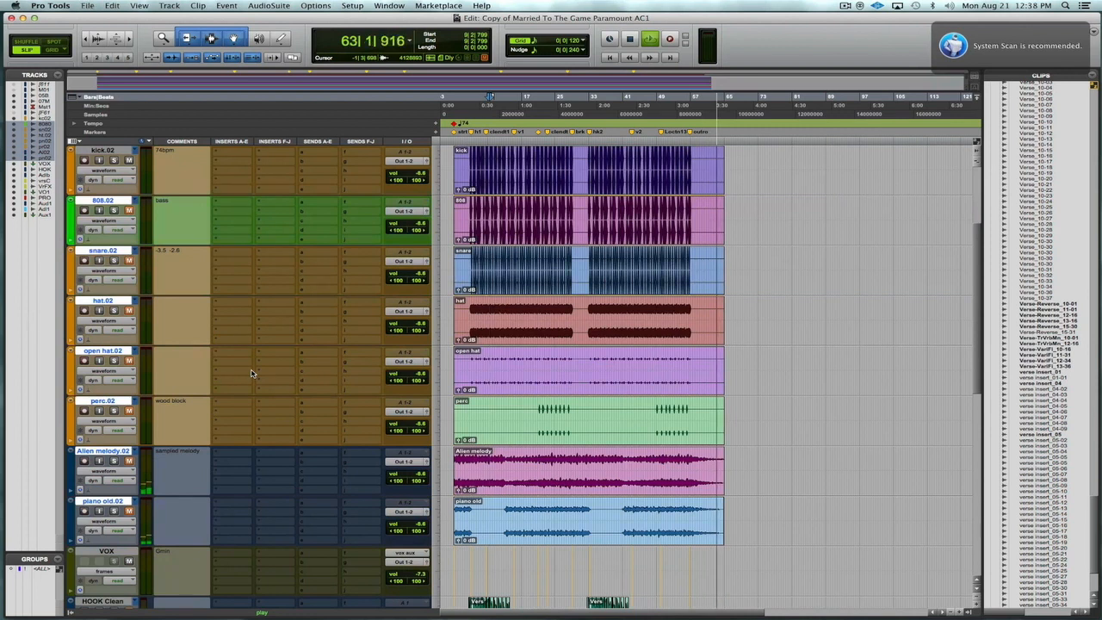
scroll(252, 373, "up", 3)
key("space")
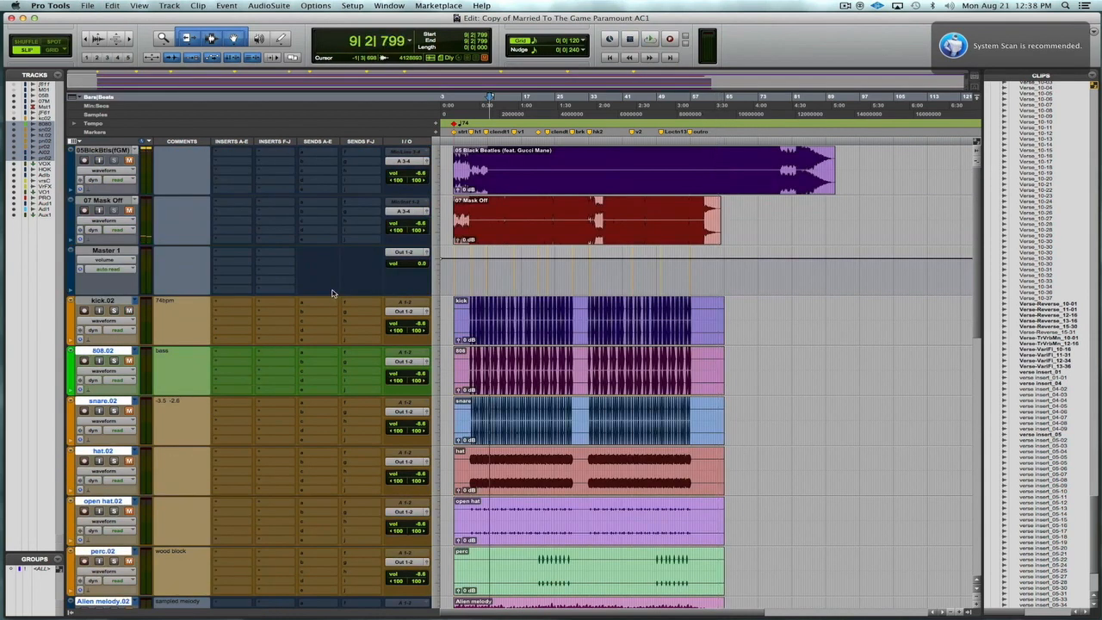
left_click(479, 276)
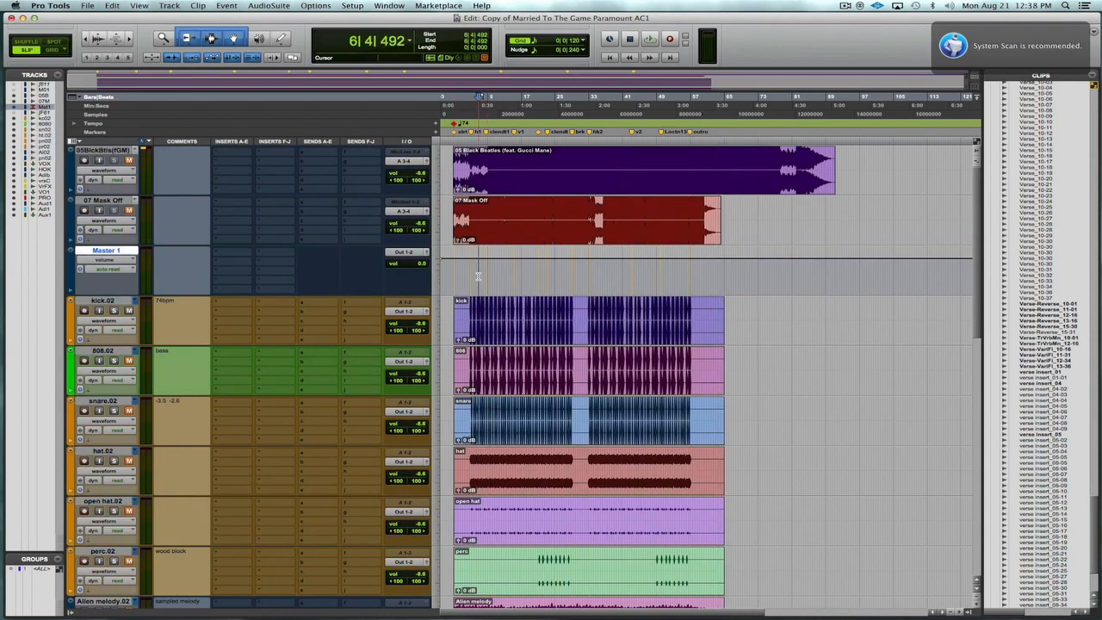
key("space")
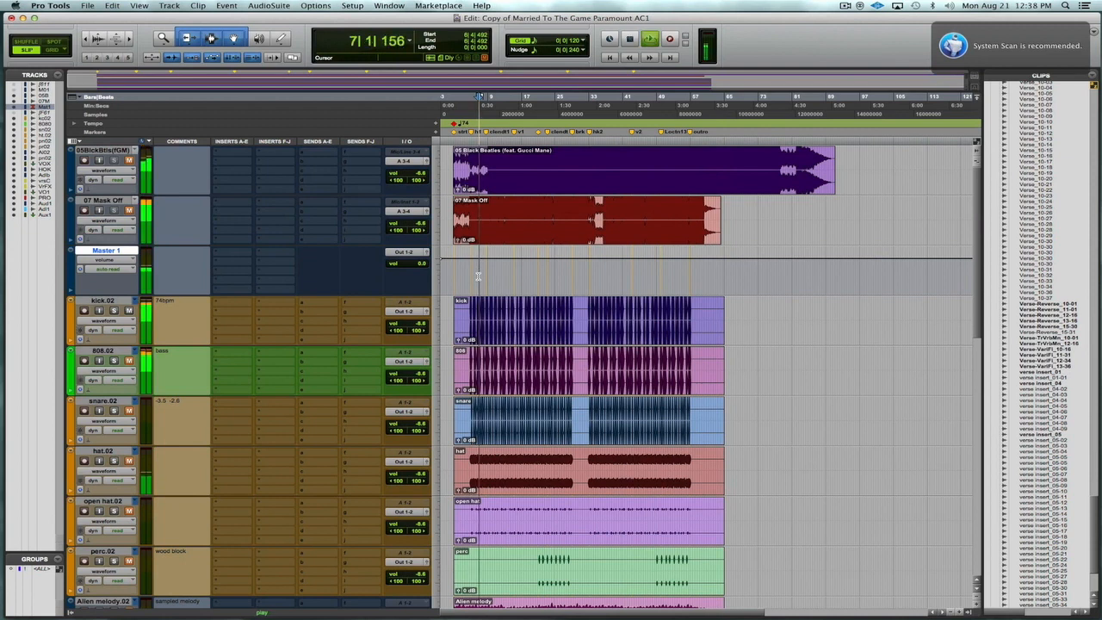
- Insert the stereo PAZ Analyzer plug-in on the Master 1 track and reposition its window higher over the arrangement
left_click(267, 282)
mouse_move(344, 335)
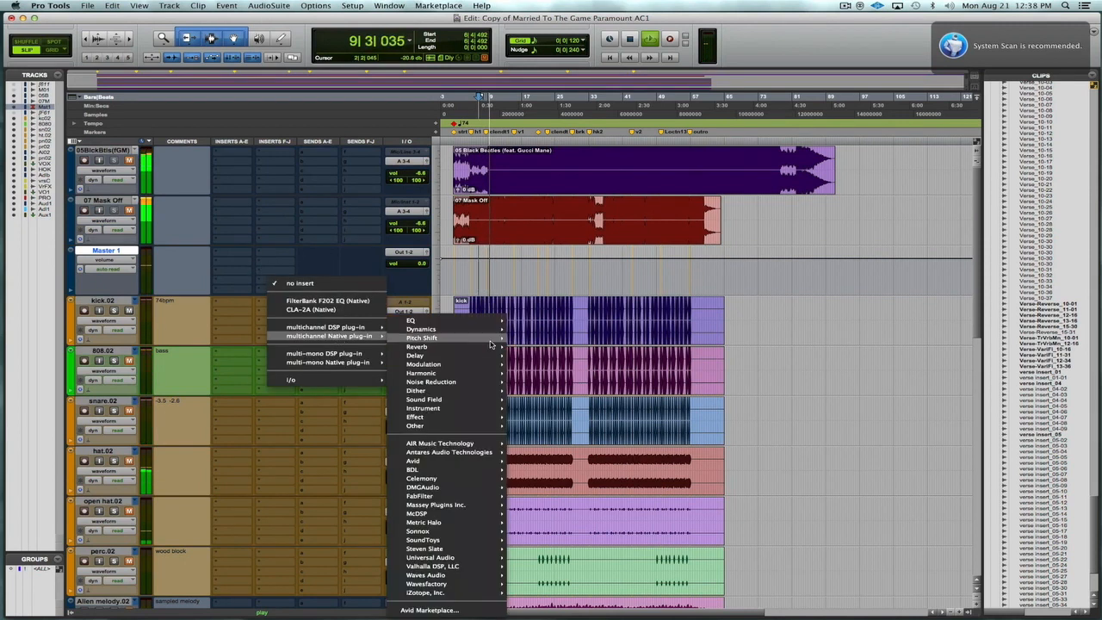
mouse_move(490, 340)
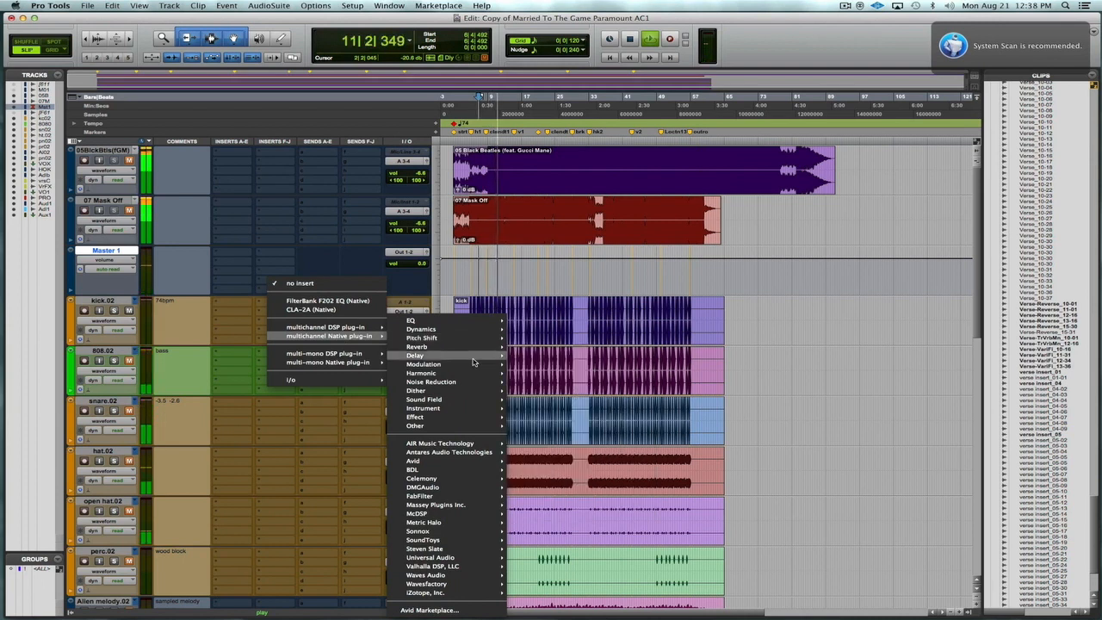
mouse_move(463, 403)
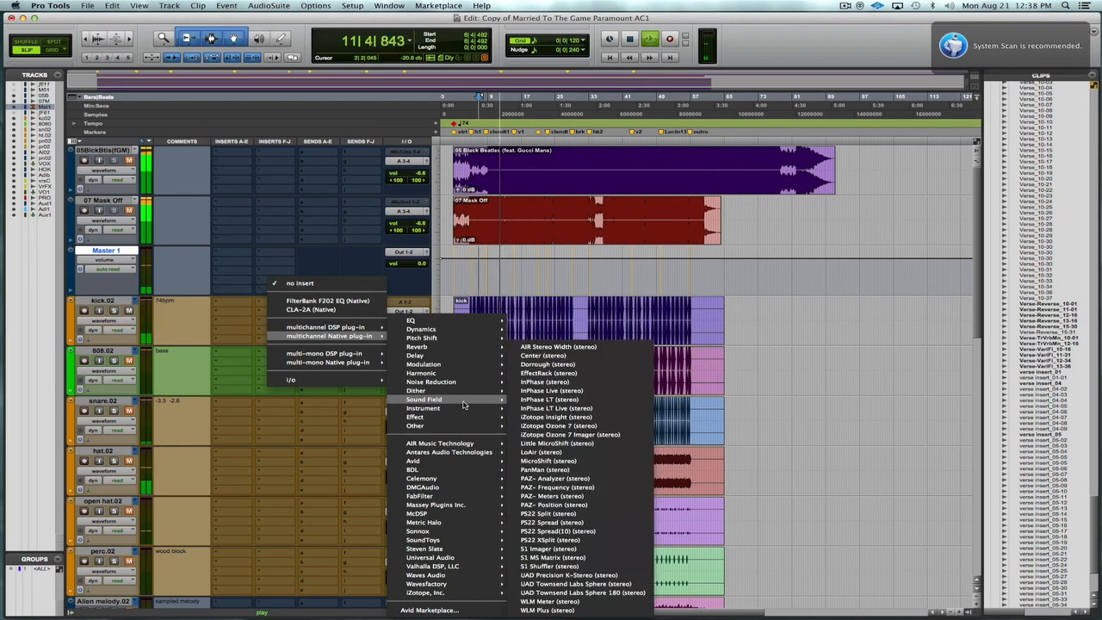
left_click(608, 479)
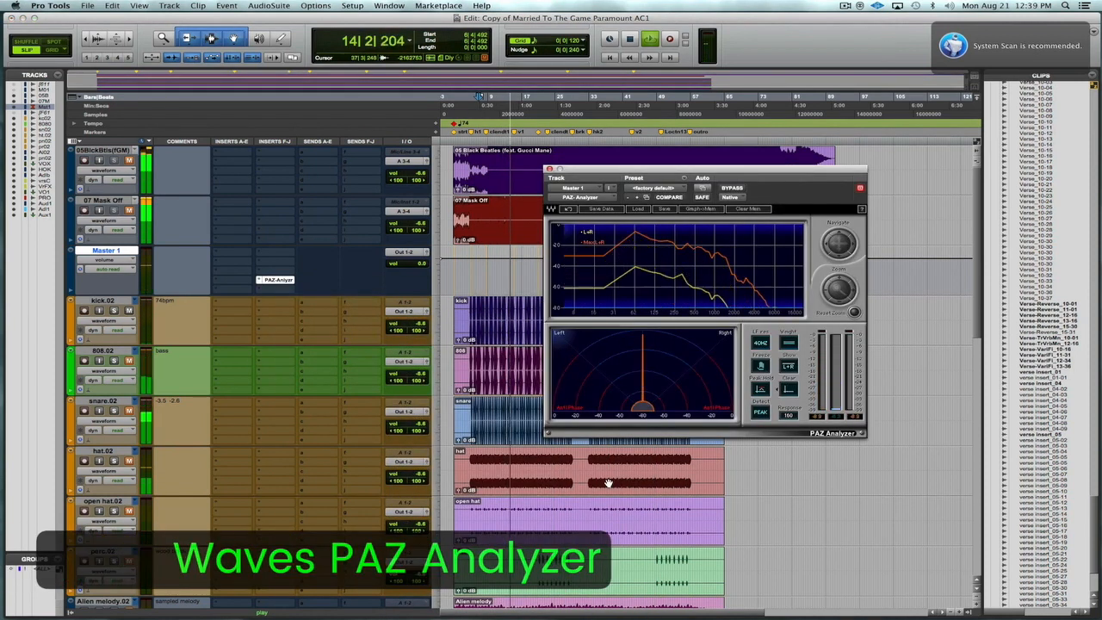
left_click_drag(645, 170, 666, 94)
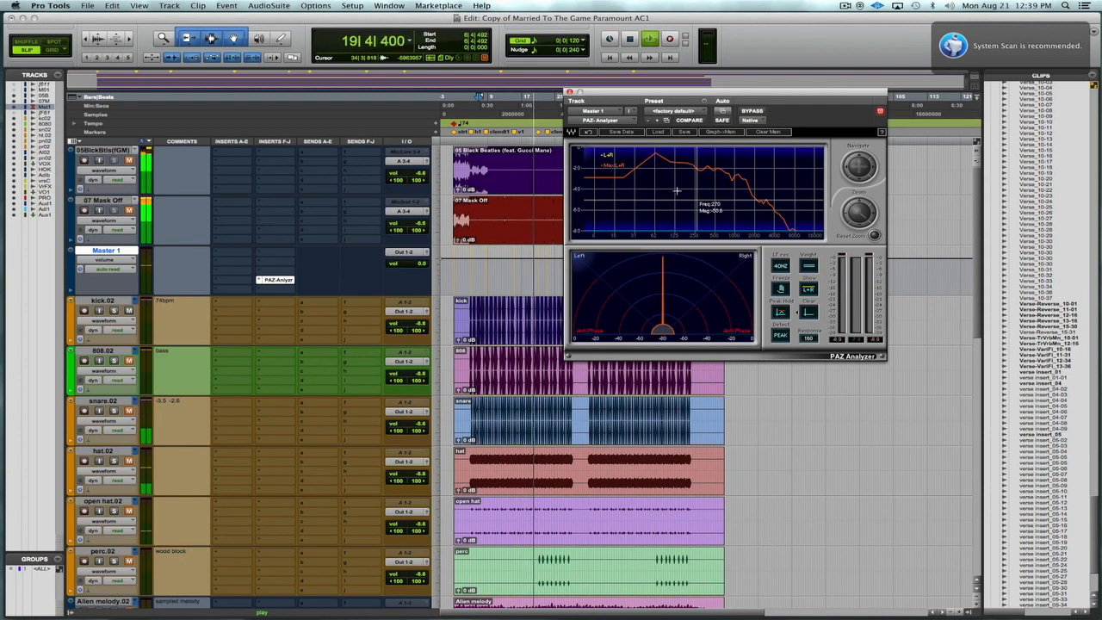
left_click_drag(638, 86, 662, 90)
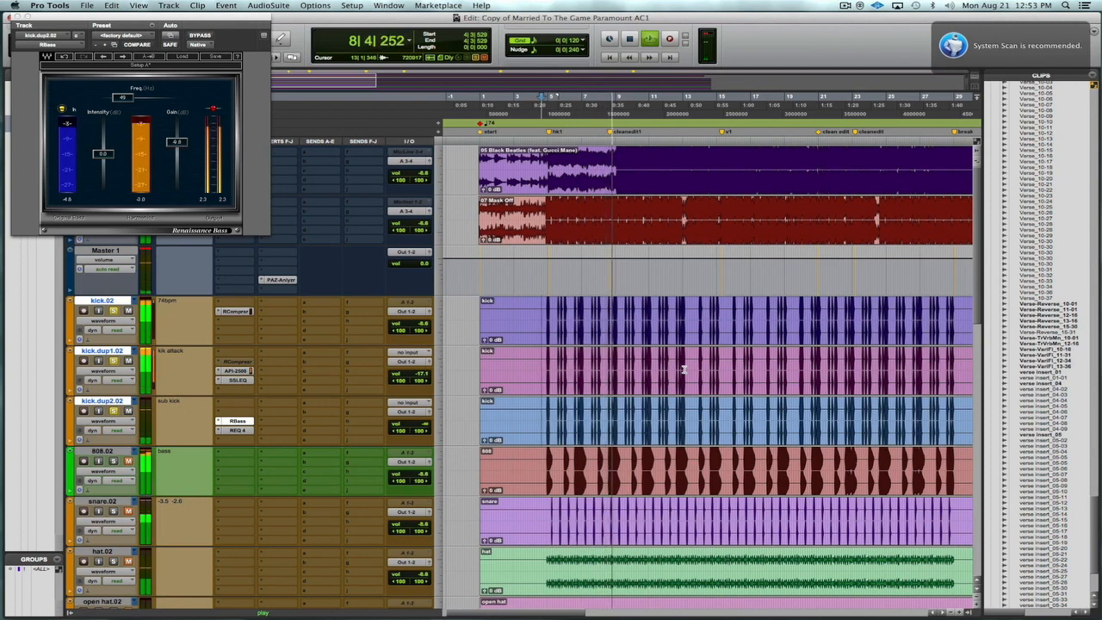
- Stop playback and split the kick.dup2.02 track into separate mono tracks
key("space")
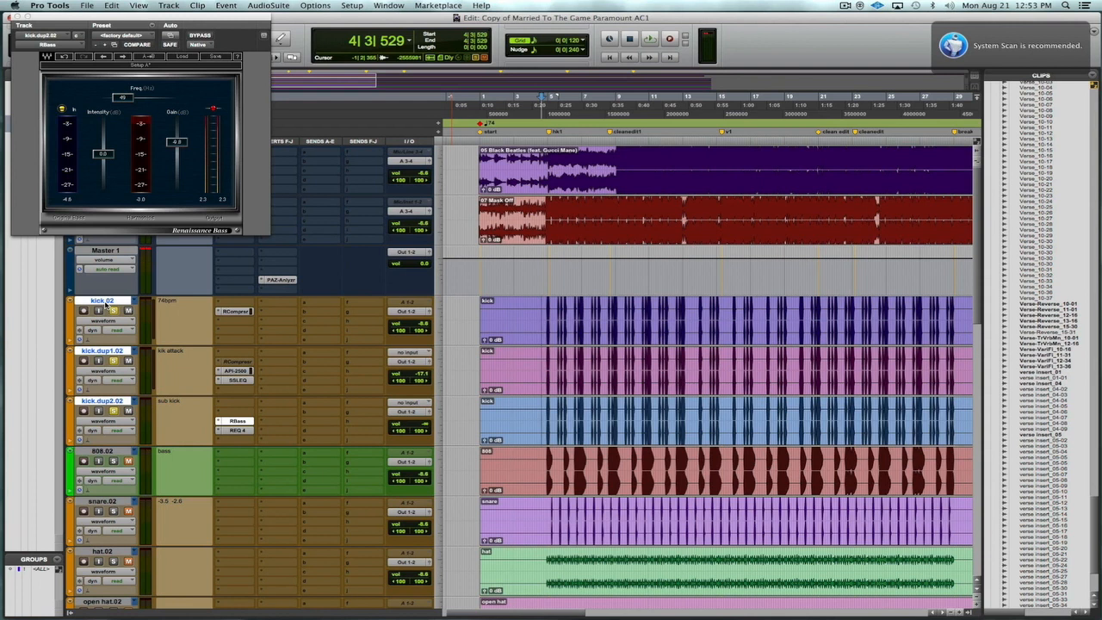
right_click(104, 402)
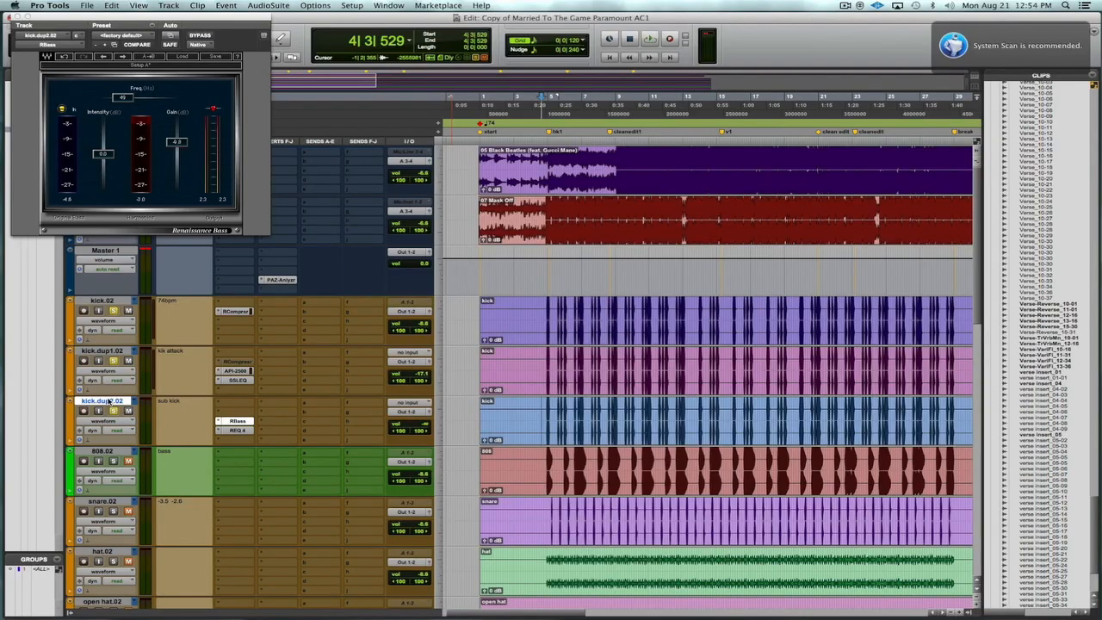
right_click(108, 402)
left_click(145, 510)
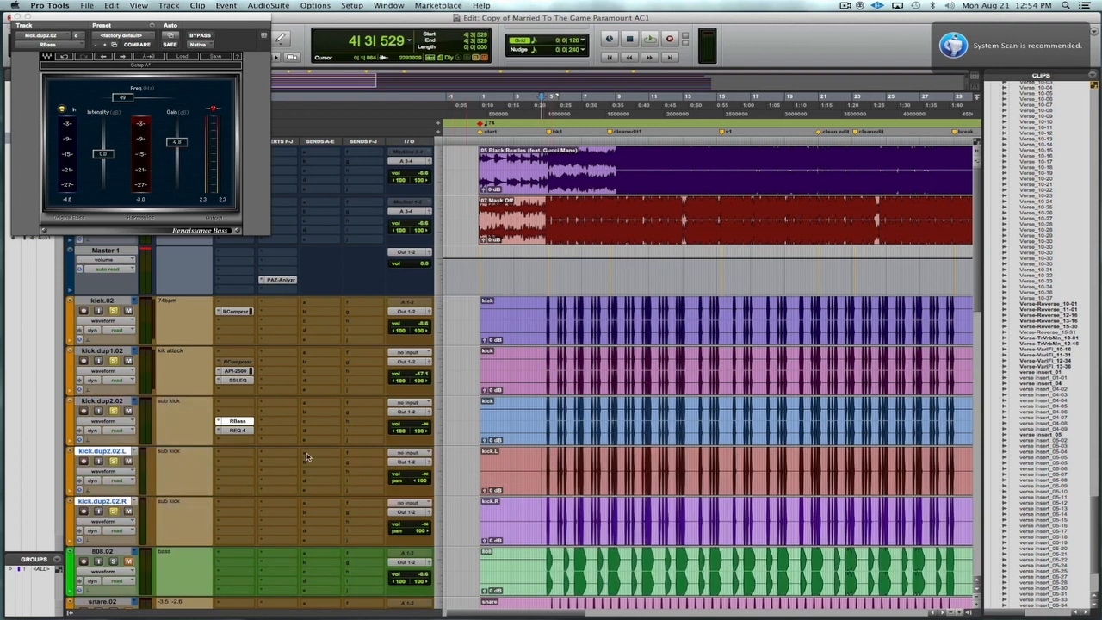
- Delete the silent opening of the kick.dup2.02.L clip before its first hit and remove the entire clip from kick.dup2.02.R
left_click_drag(543, 462, 402, 461)
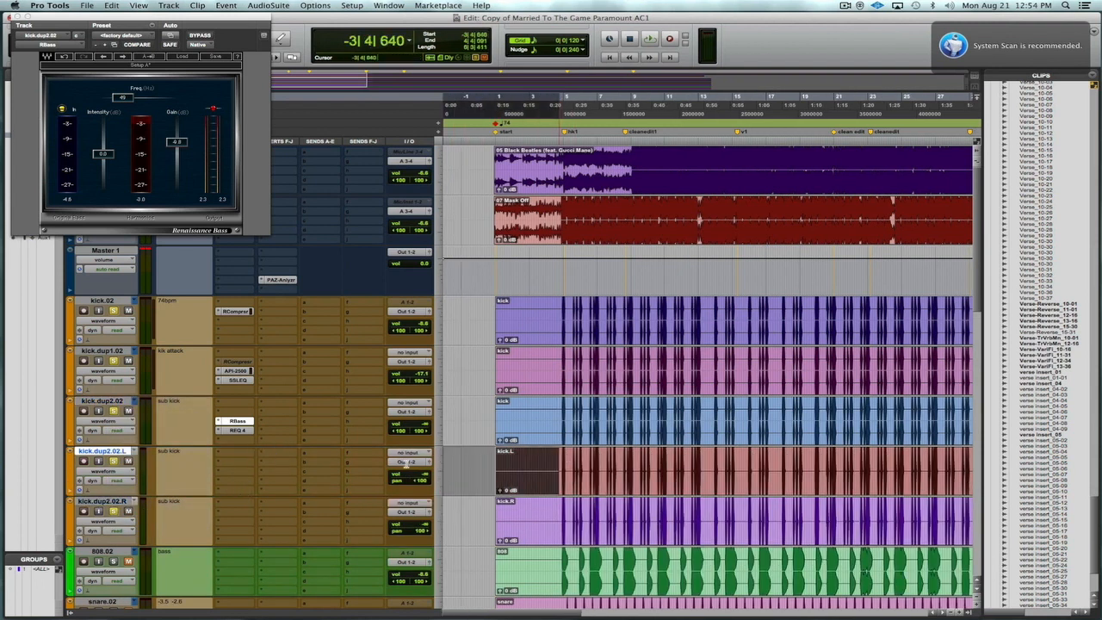
key("Delete")
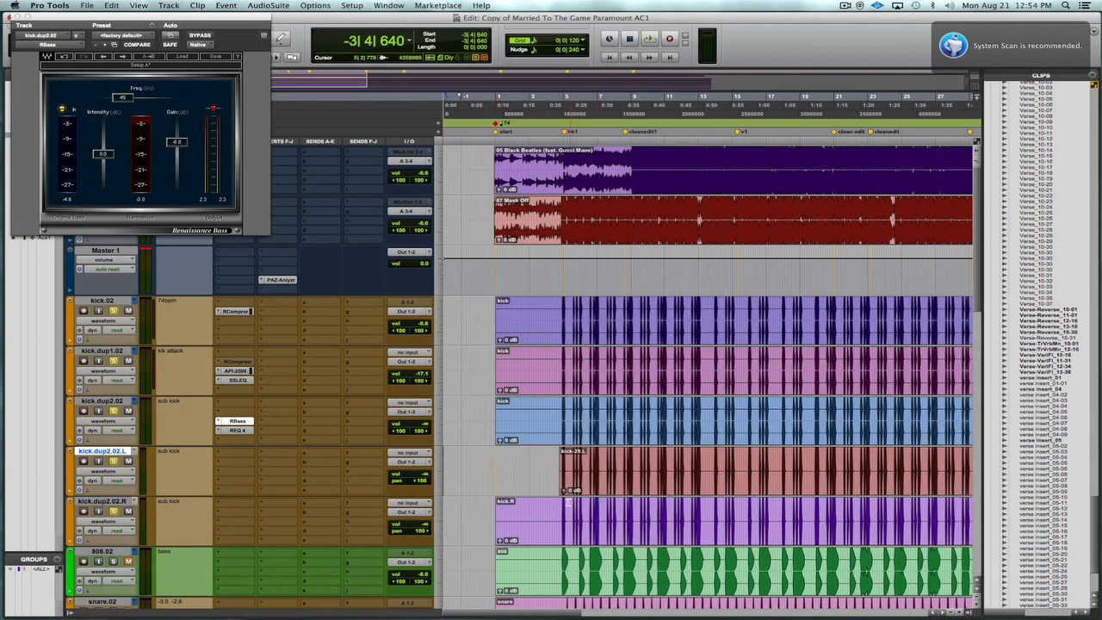
triple_click(483, 508)
key("Delete")
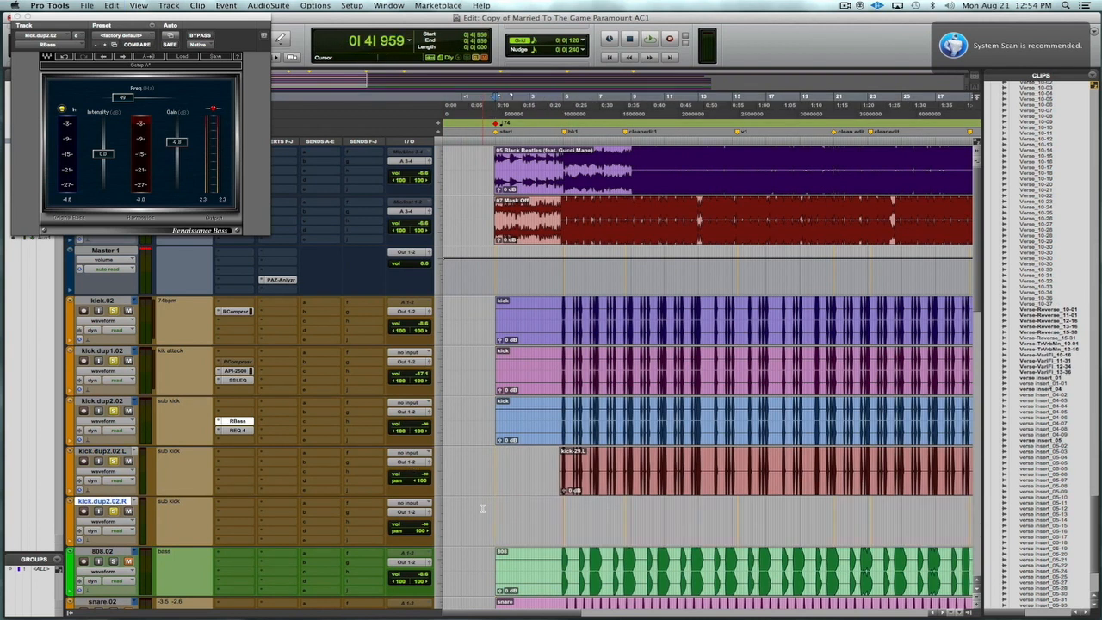
- Rename the kick.dup2.02.R track as Kick AC and clear its comments
double_click(112, 506)
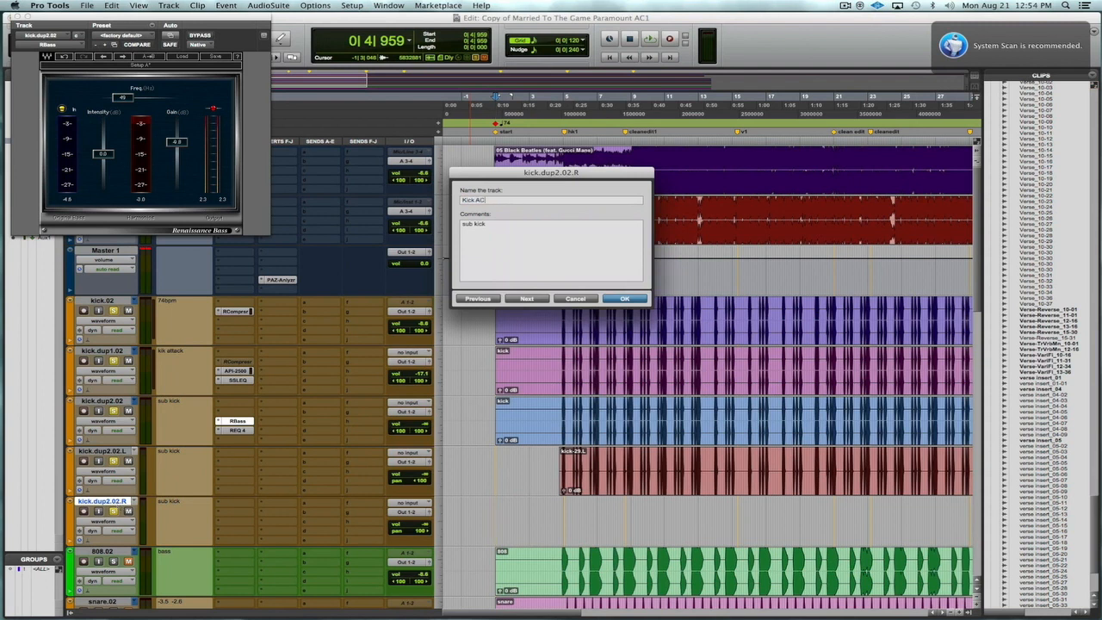
key("Escape")
left_click(187, 516)
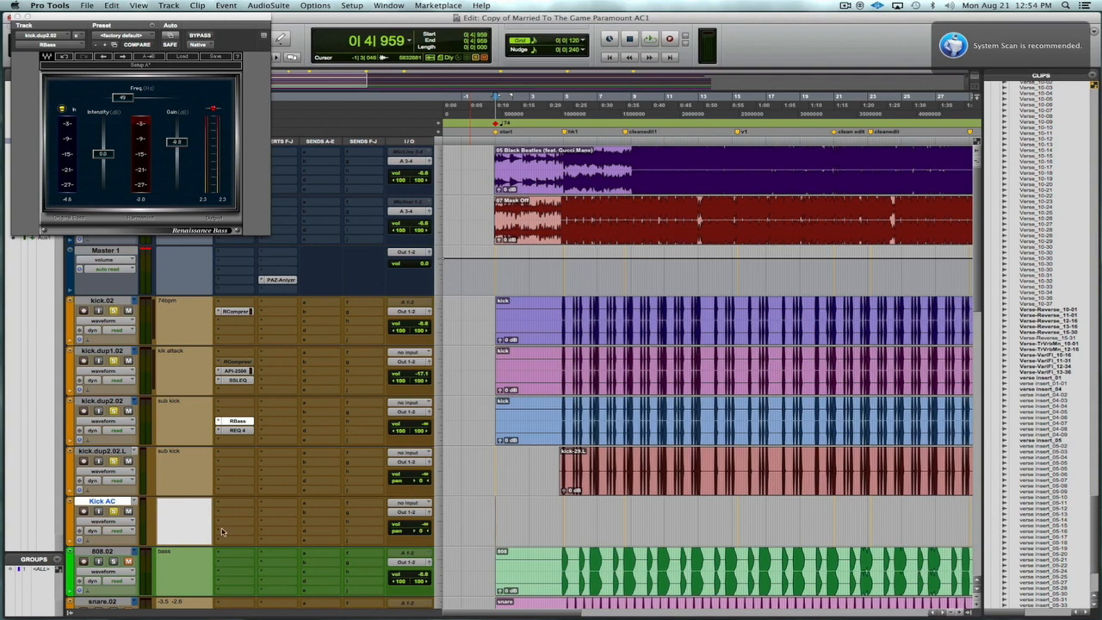
key("Return")
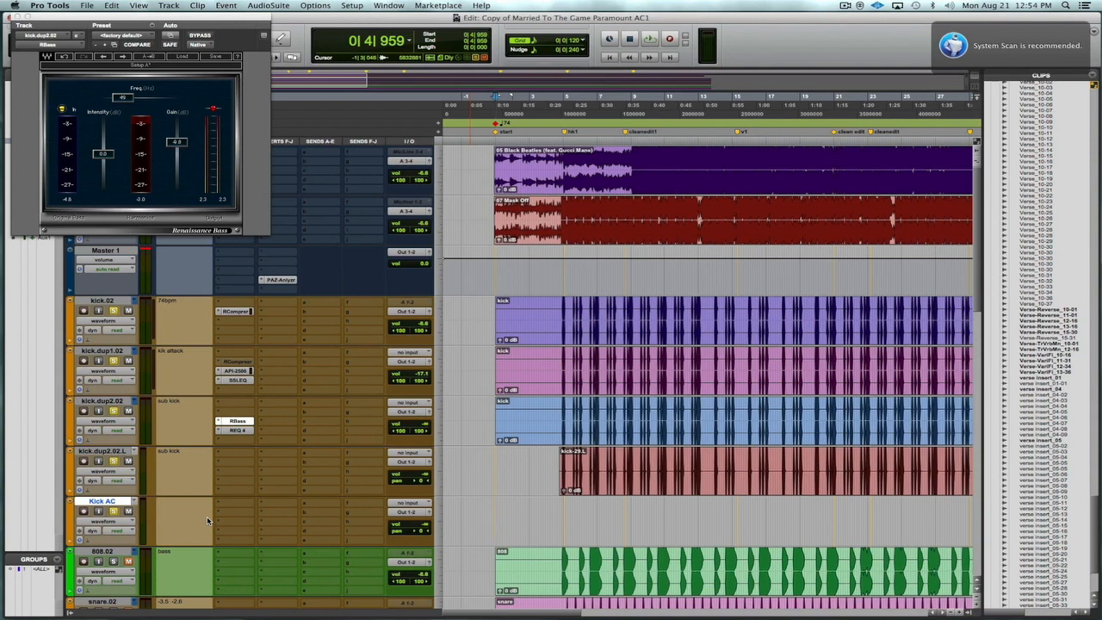
- Start an audio import, browse to the kik folder on the Desktop, and list its samples in ascending order
key("super+shift+i")
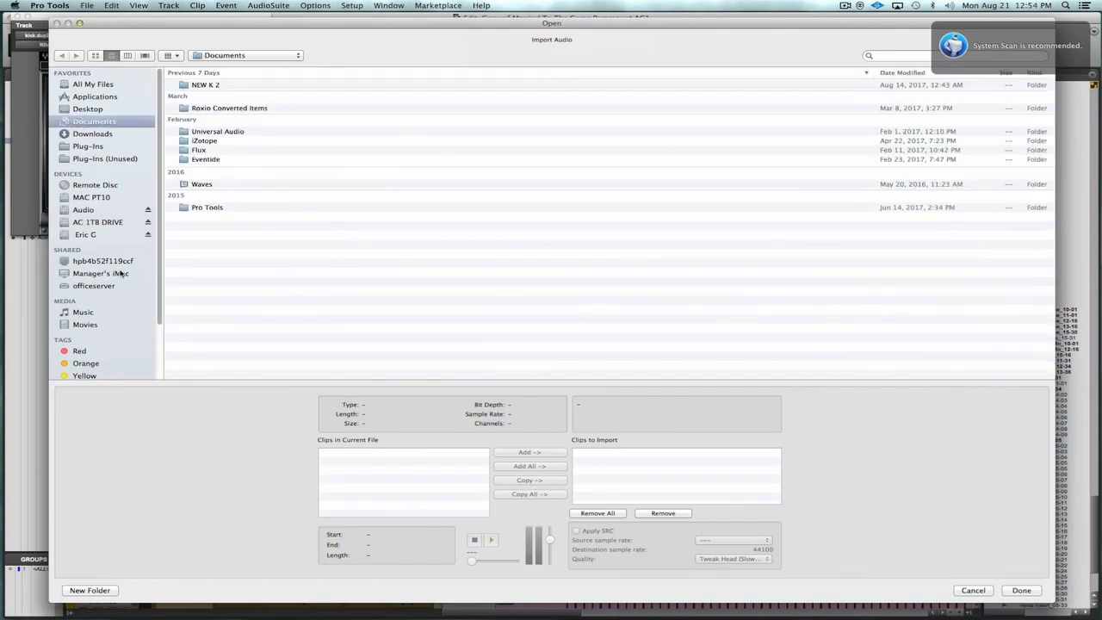
left_click(108, 110)
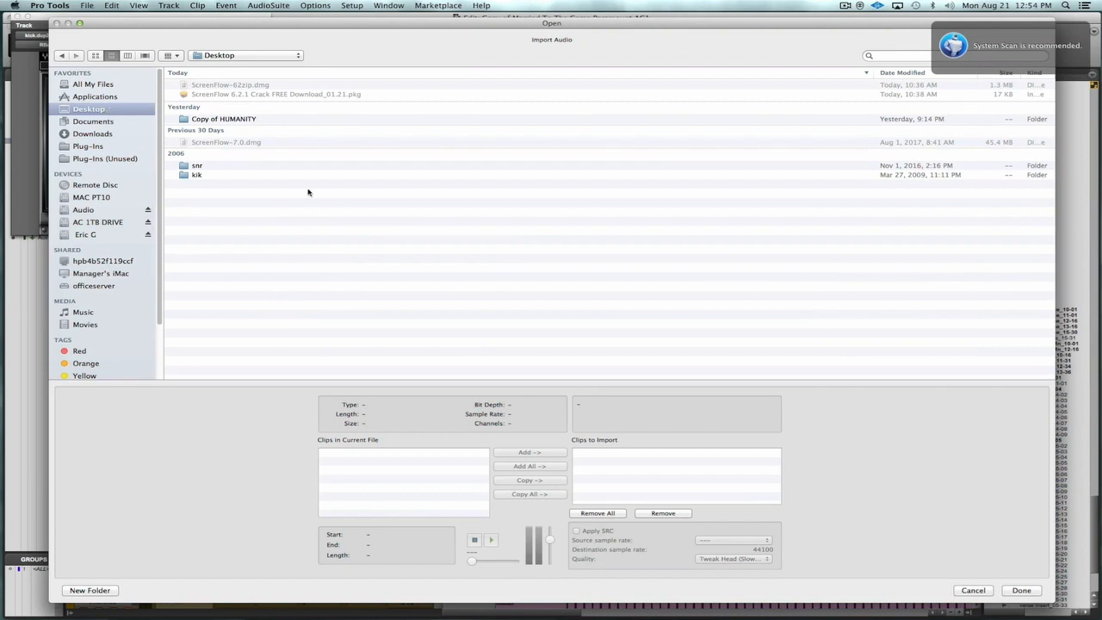
double_click(196, 176)
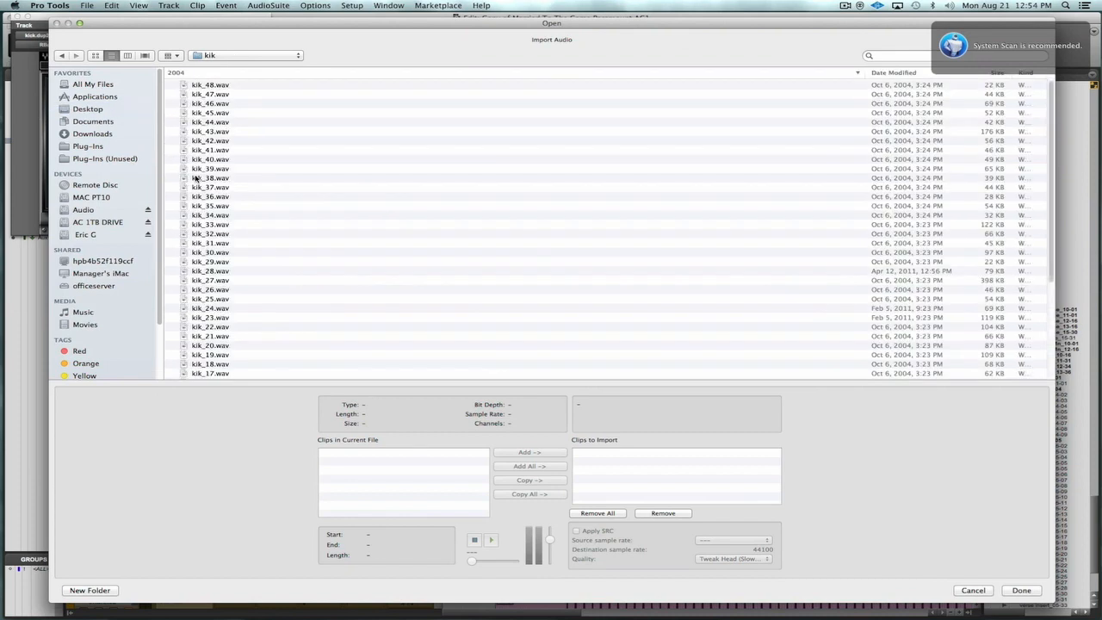
left_click(843, 74)
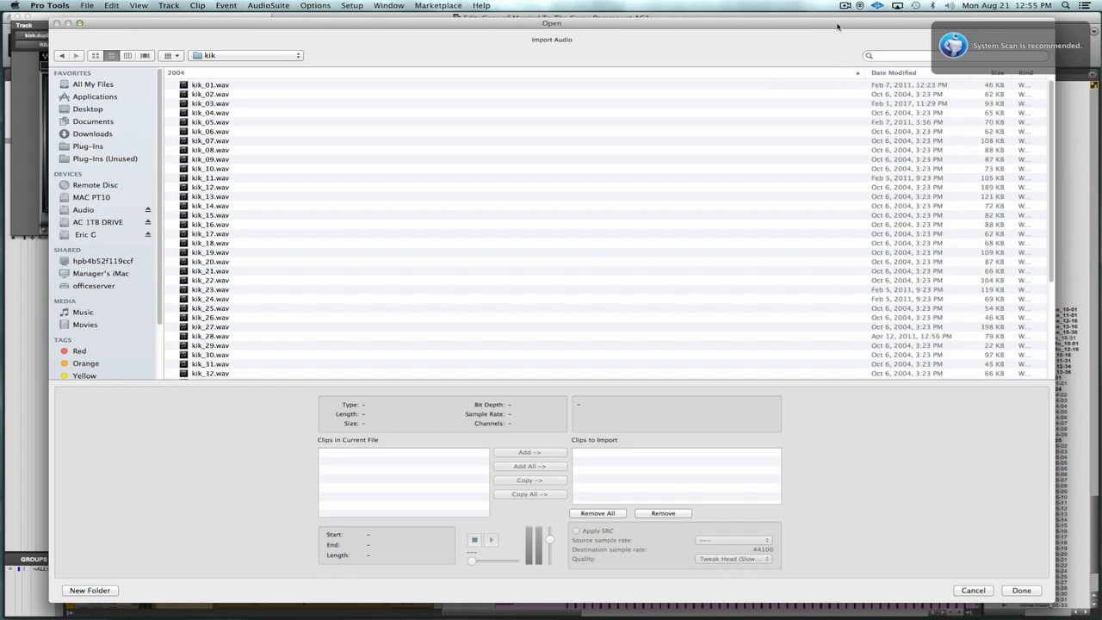
left_click_drag(825, 24, 793, 23)
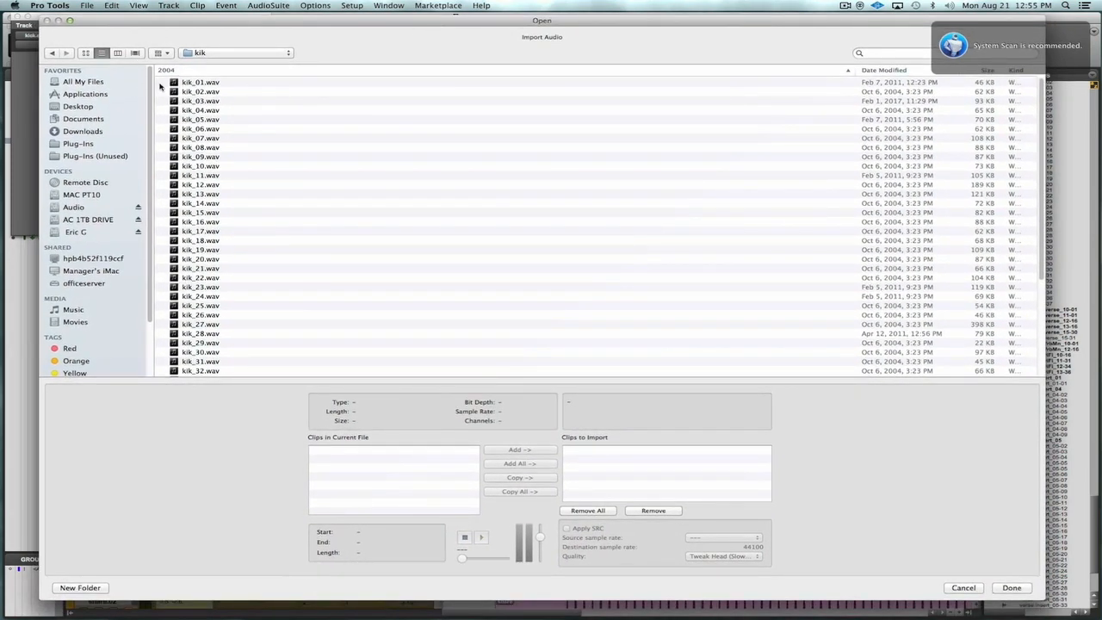
- Audition the samples kik_01.wav through kik_10.wav one after another, reselect kik_04.wav, and leave the import without adding anything
left_click(173, 83)
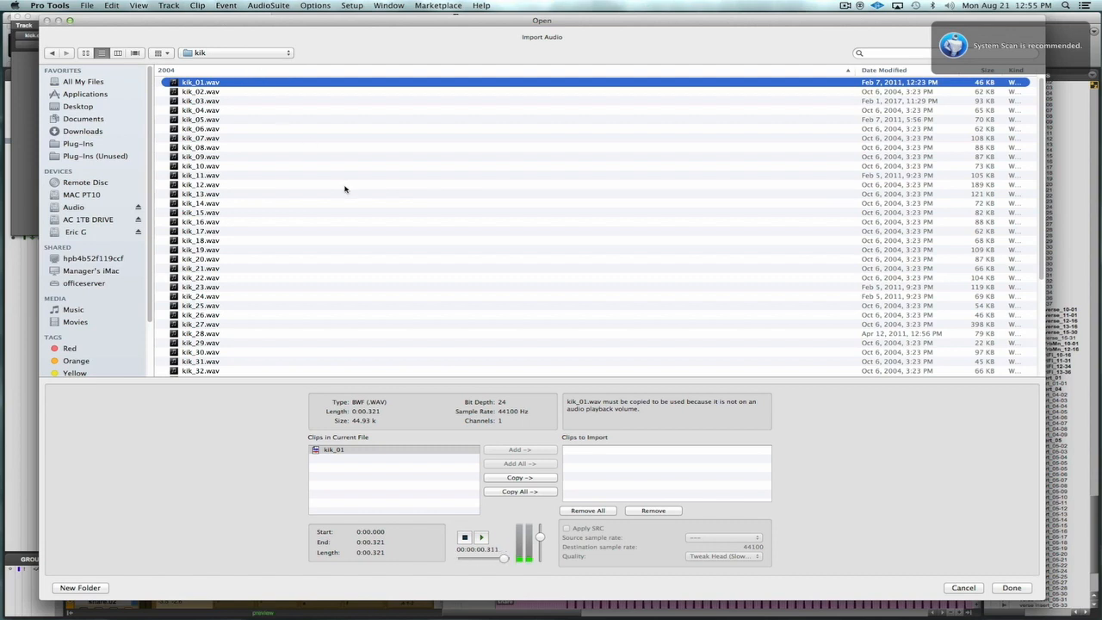
key("Down")
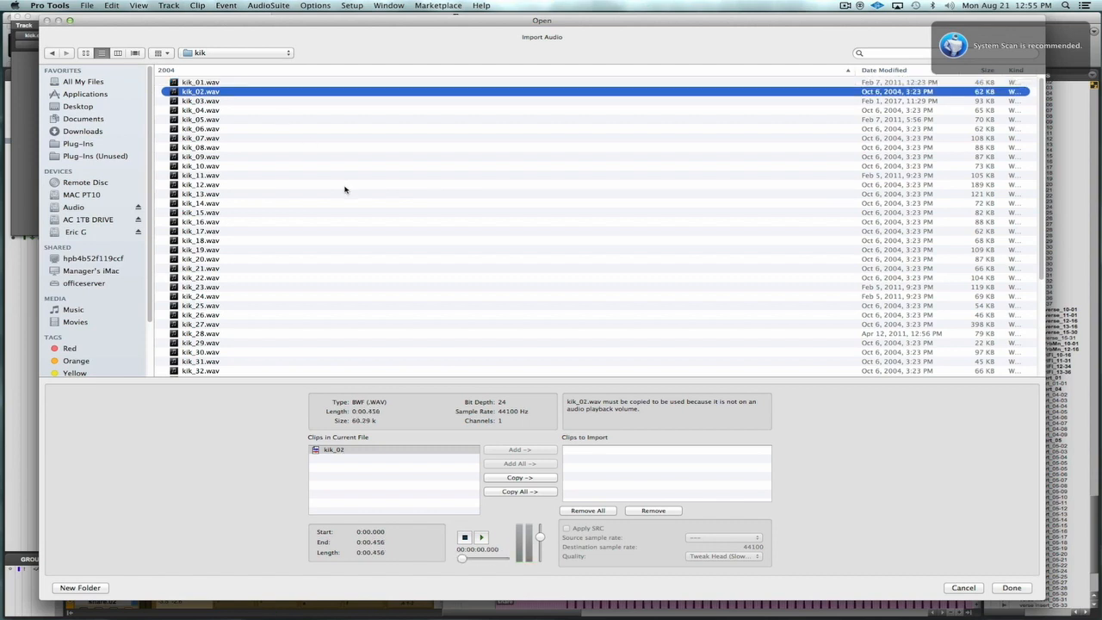
key("Down")
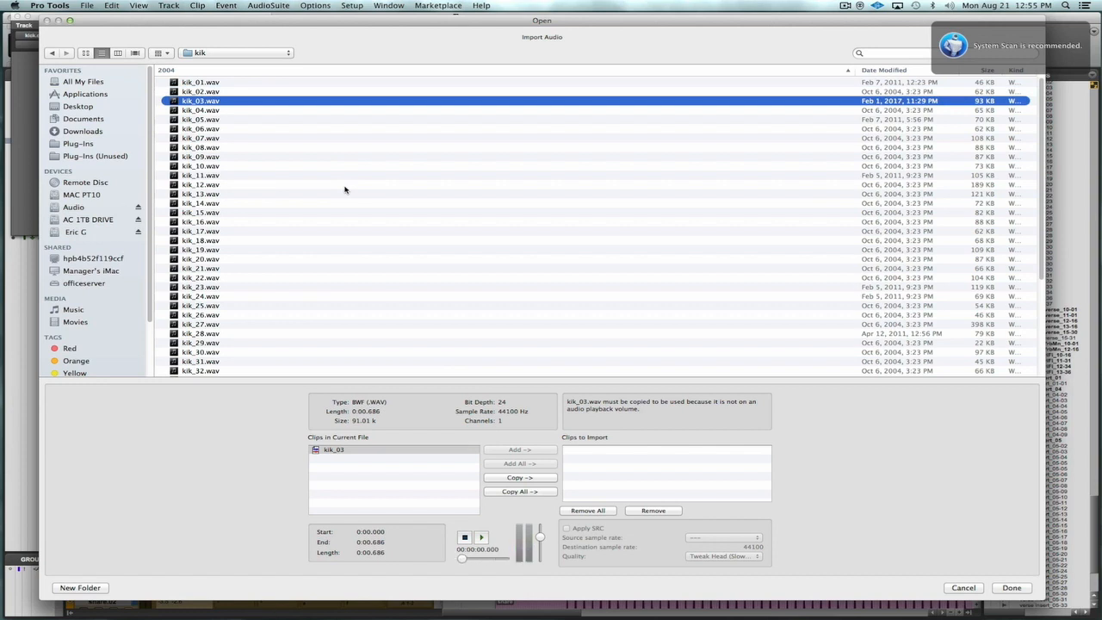
key("Down")
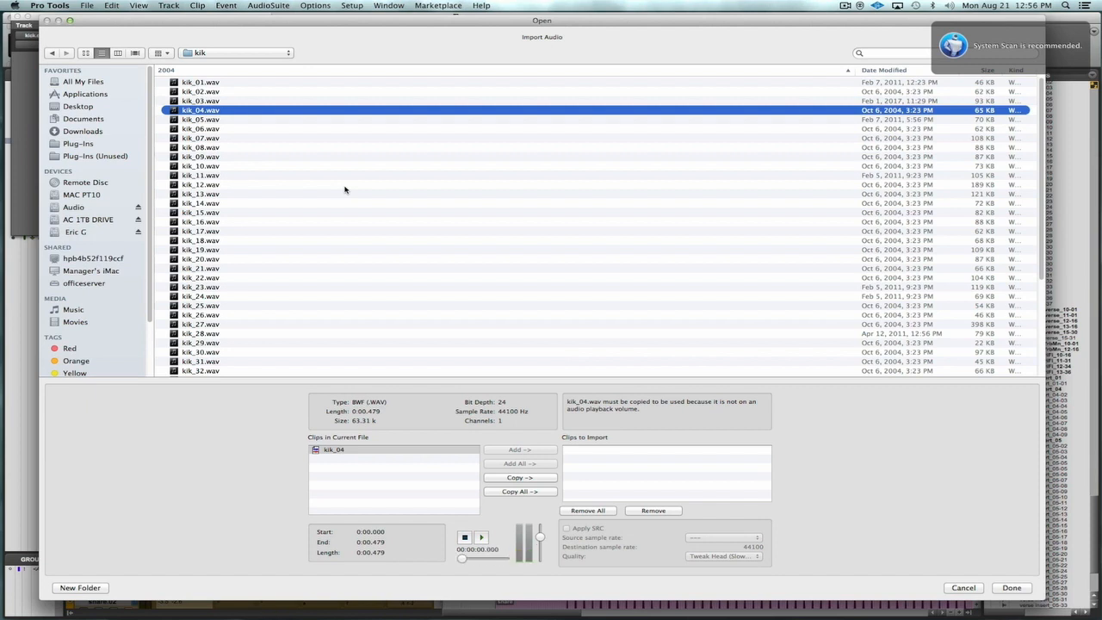
key("Down")
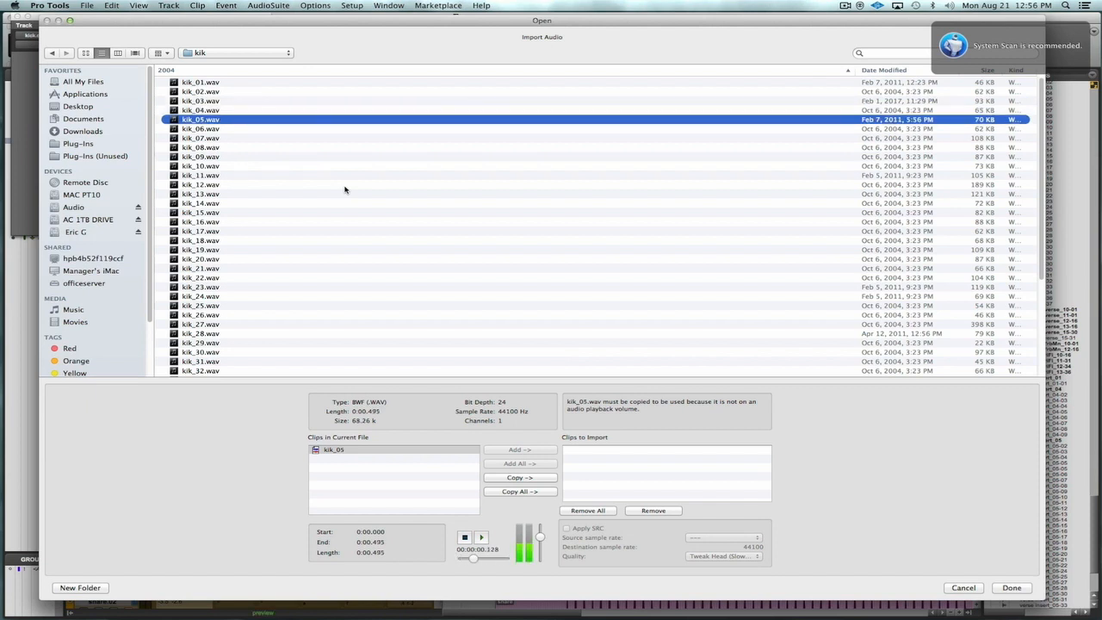
key("Down")
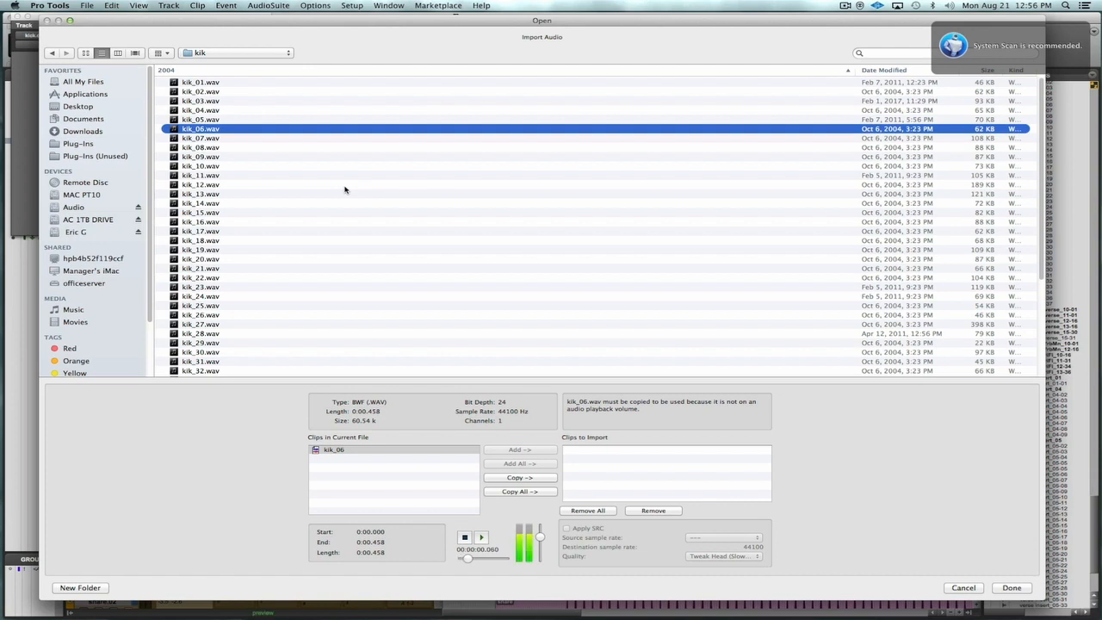
key("Down")
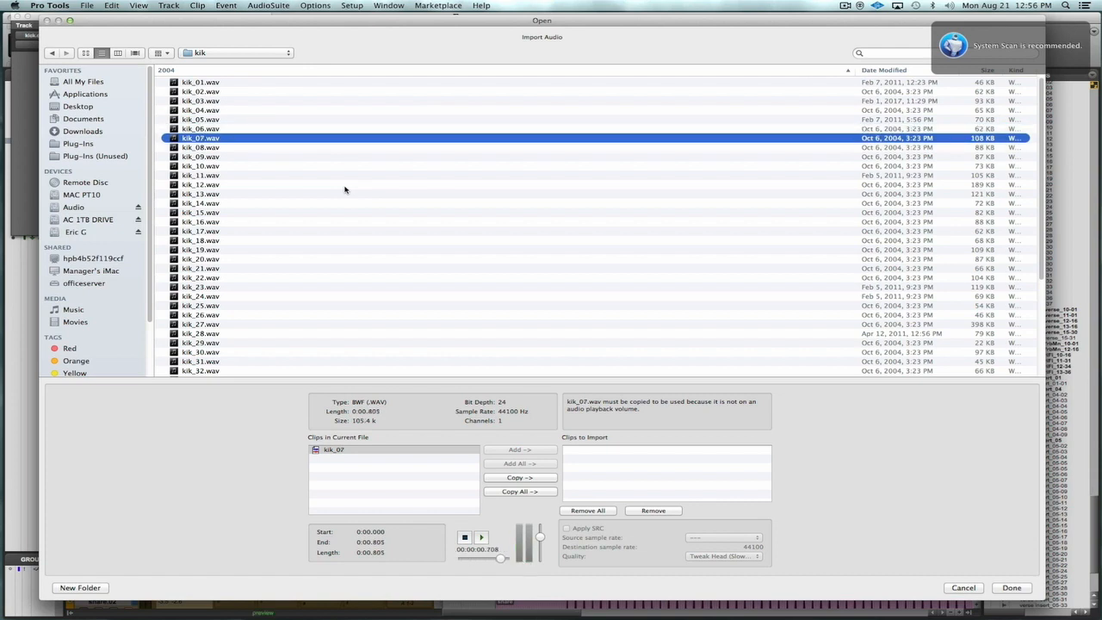
key("Down")
key("Down")
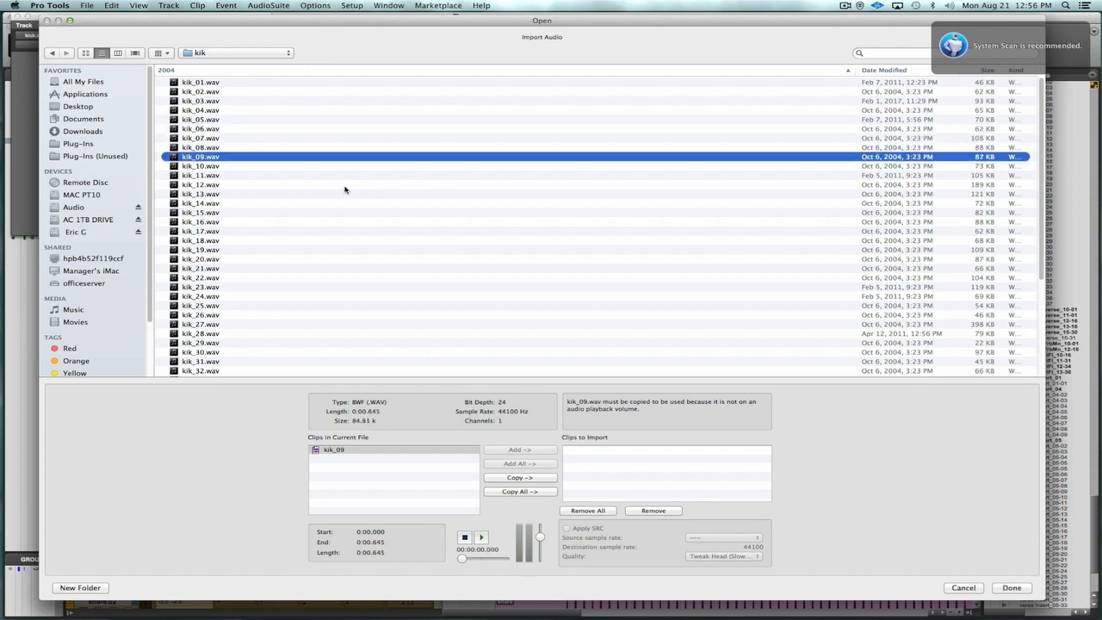
key("Down")
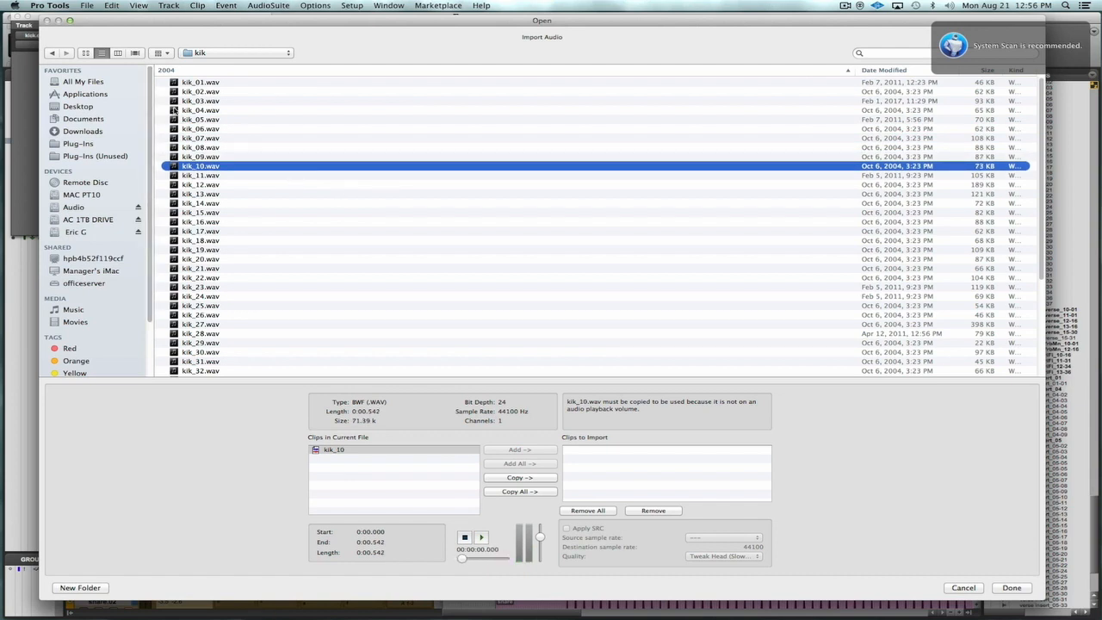
left_click(174, 111)
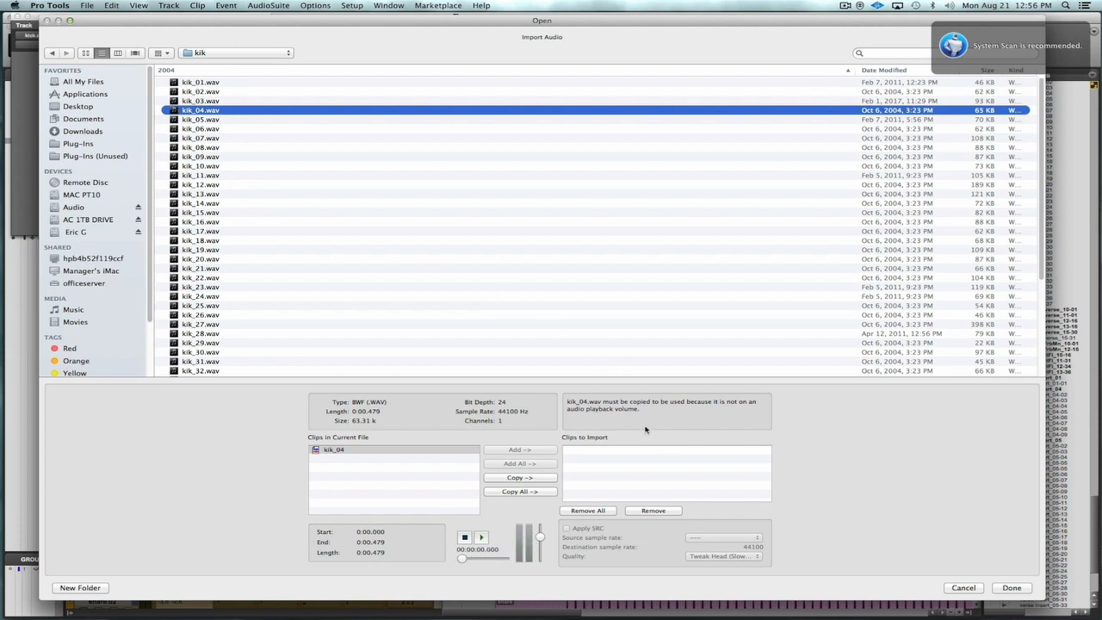
left_click(971, 588)
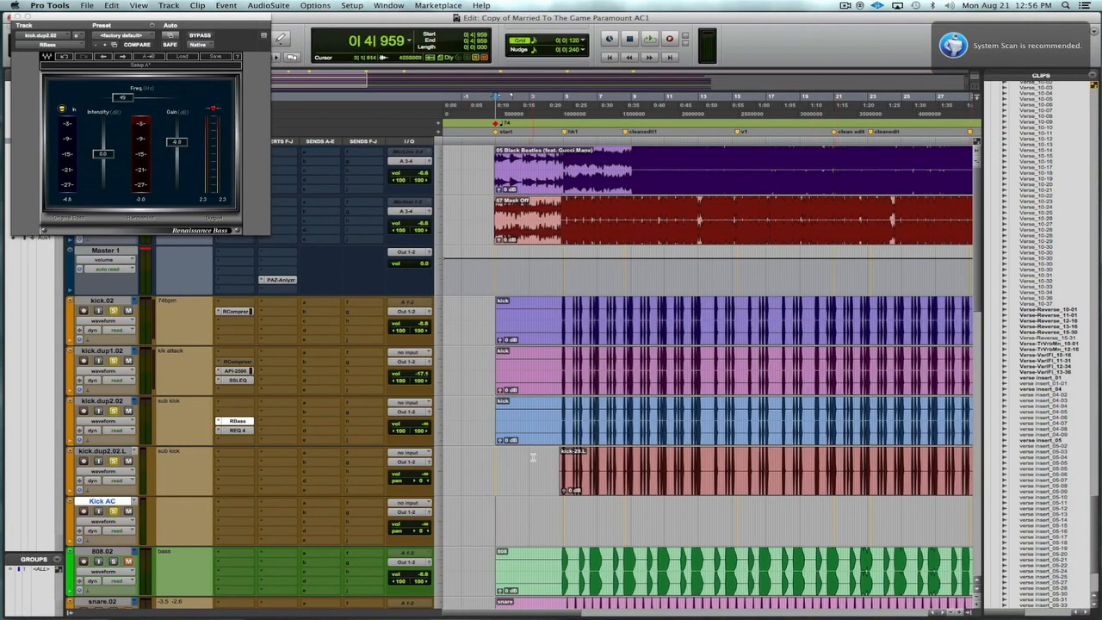
- Select the whole kick-29.L clip on the kick.dup2.02.L track and open the SoundReplacer processor for it
left_click(531, 456)
key("super+a")
left_click(267, 6)
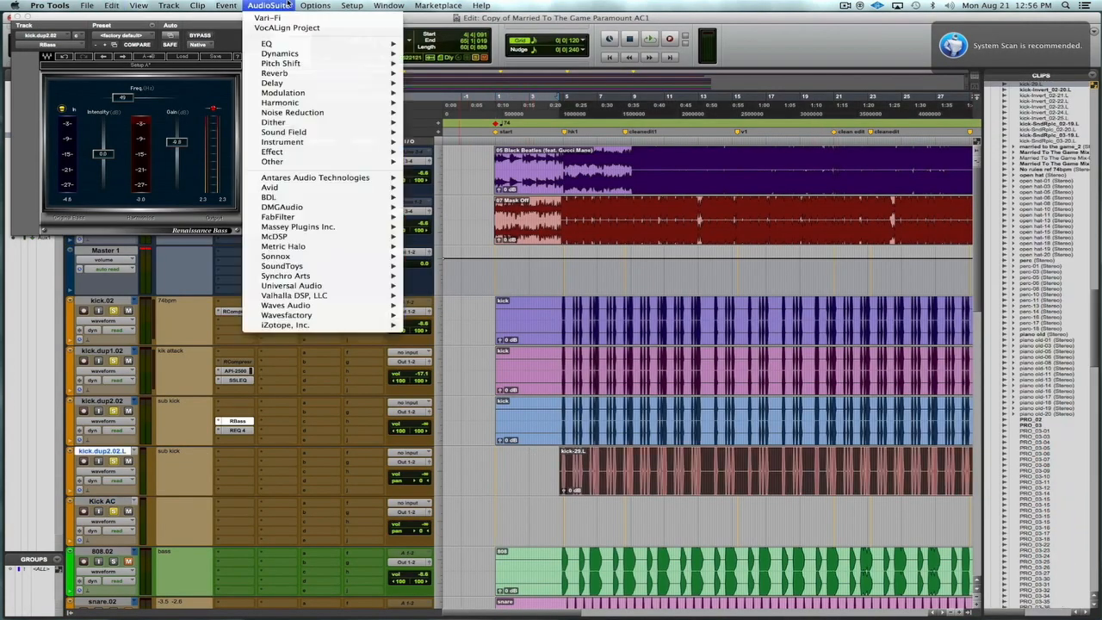
mouse_move(320, 163)
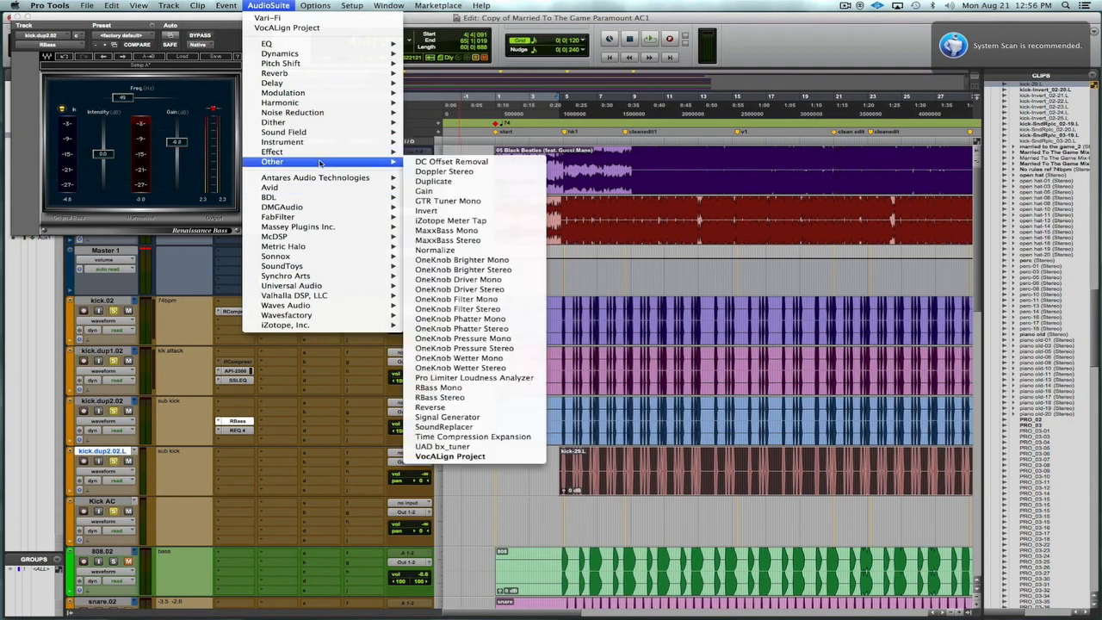
left_click(481, 252)
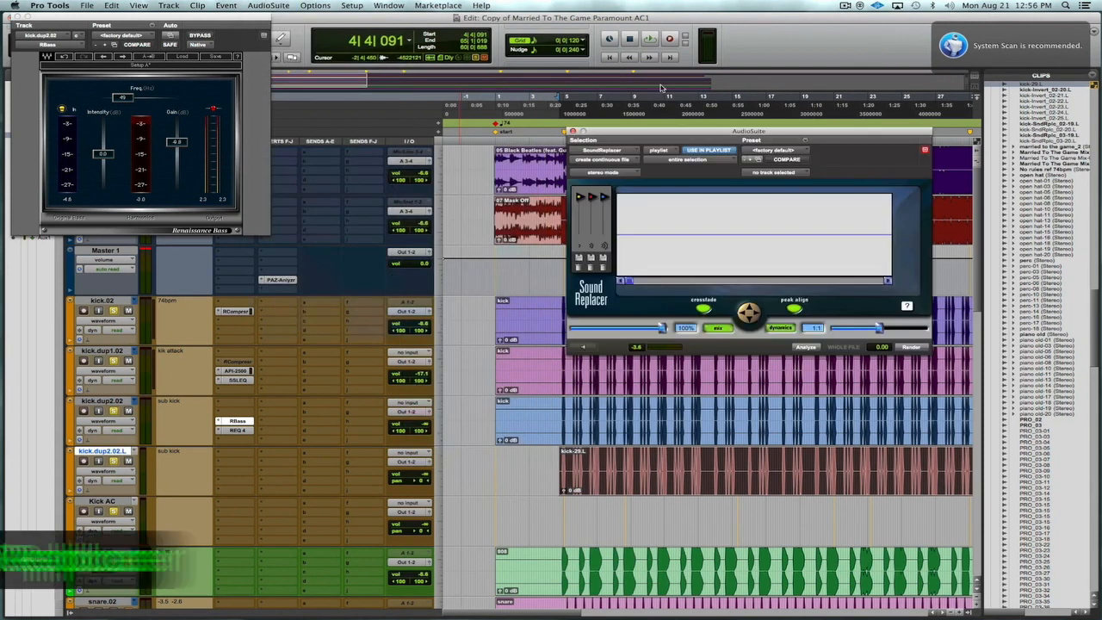
- Load kik_04.wav from the kik folder as SoundReplacer's first (yellow) replacement sample
left_click(579, 261)
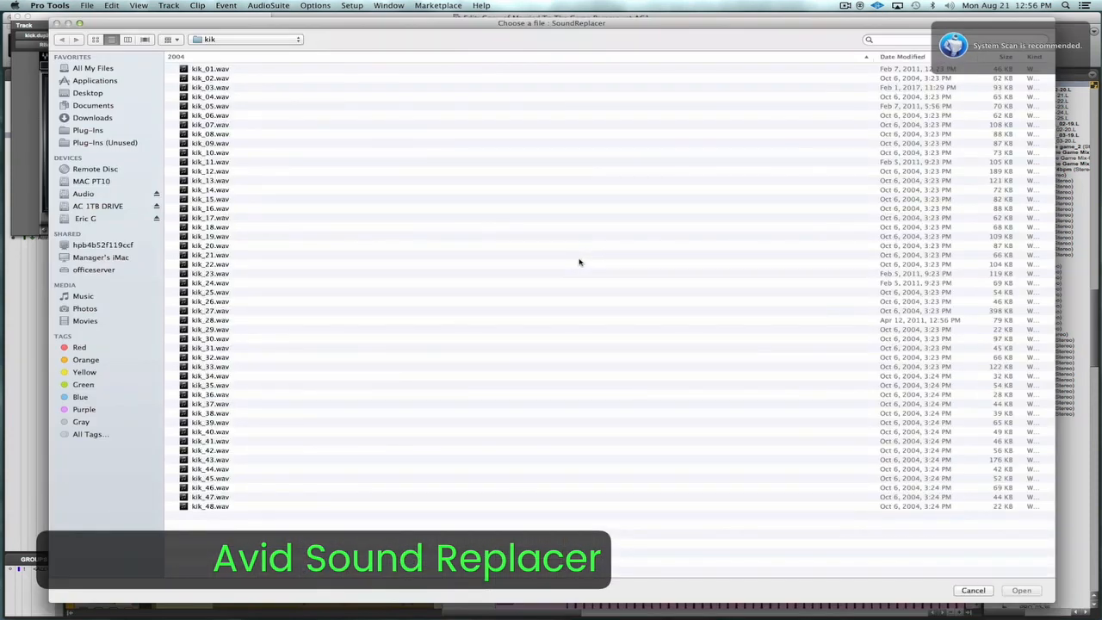
left_click(246, 99)
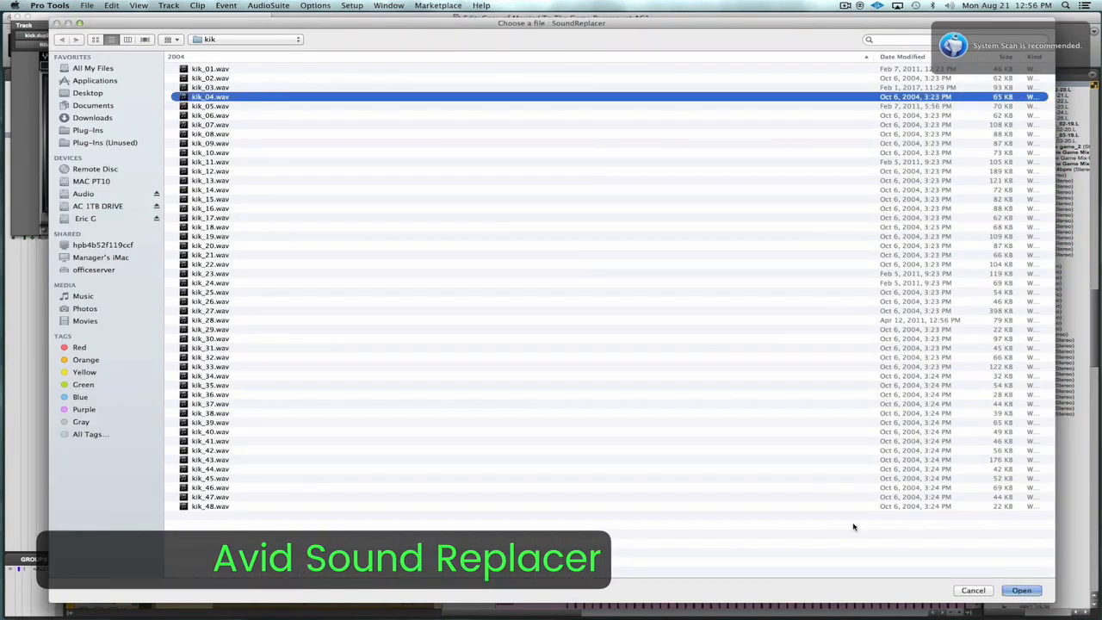
left_click(1021, 591)
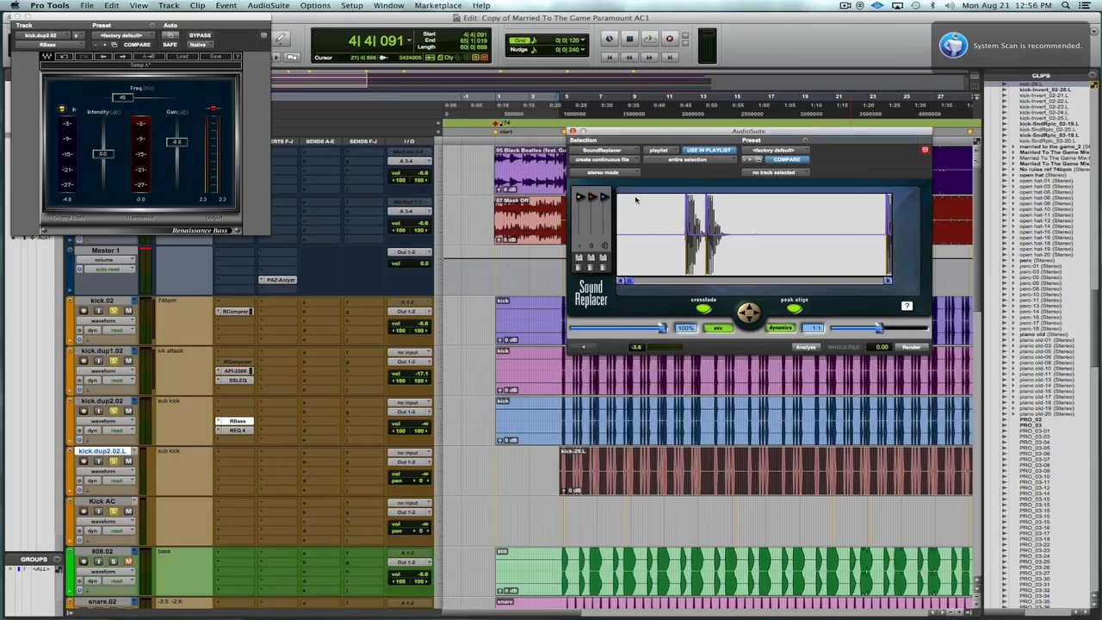
- Lower the kik_04.wav trigger threshold to just above the waveform's centre line, checking its triggers against the kick hits
mouse_move(579, 197)
left_mouse_down()
mouse_move(598, 244)
mouse_move(598, 229)
left_mouse_up()
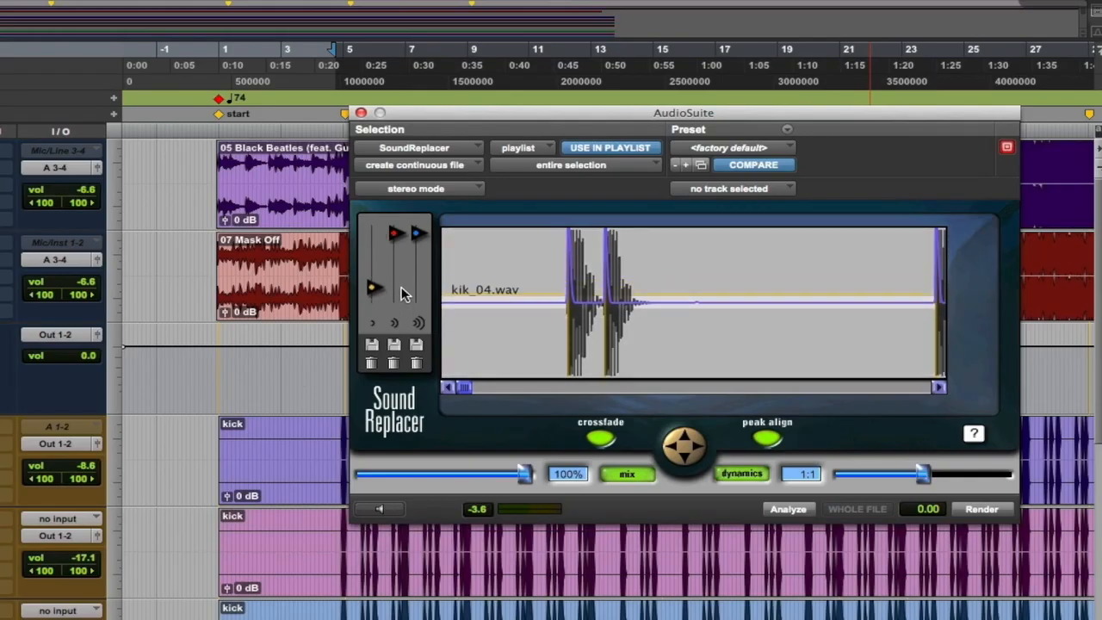
left_click(766, 442)
left_click(694, 447)
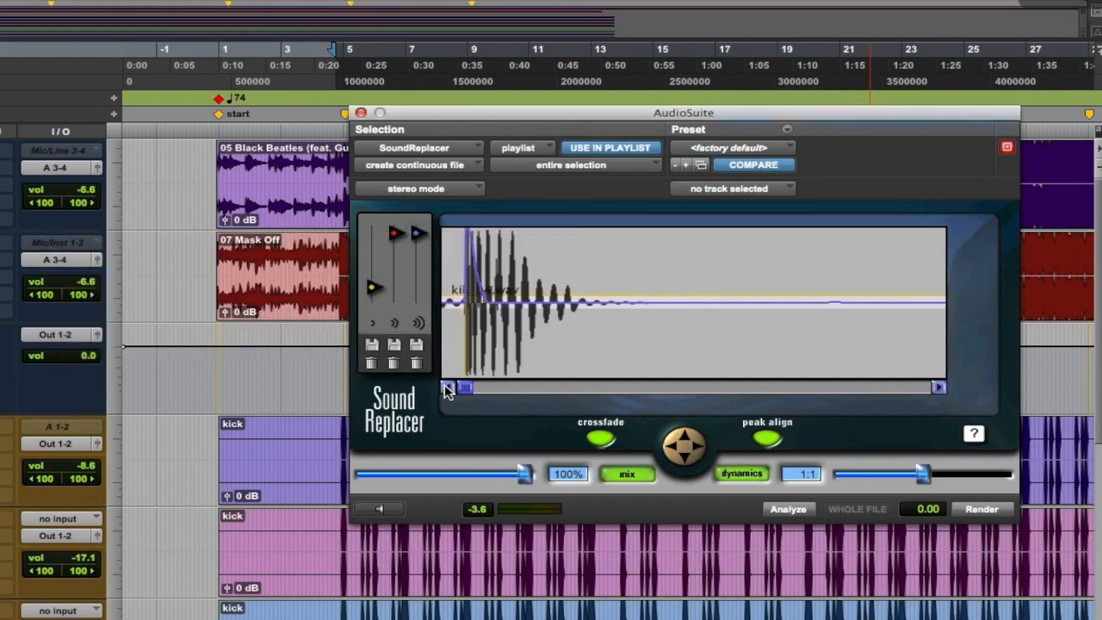
left_click(447, 387)
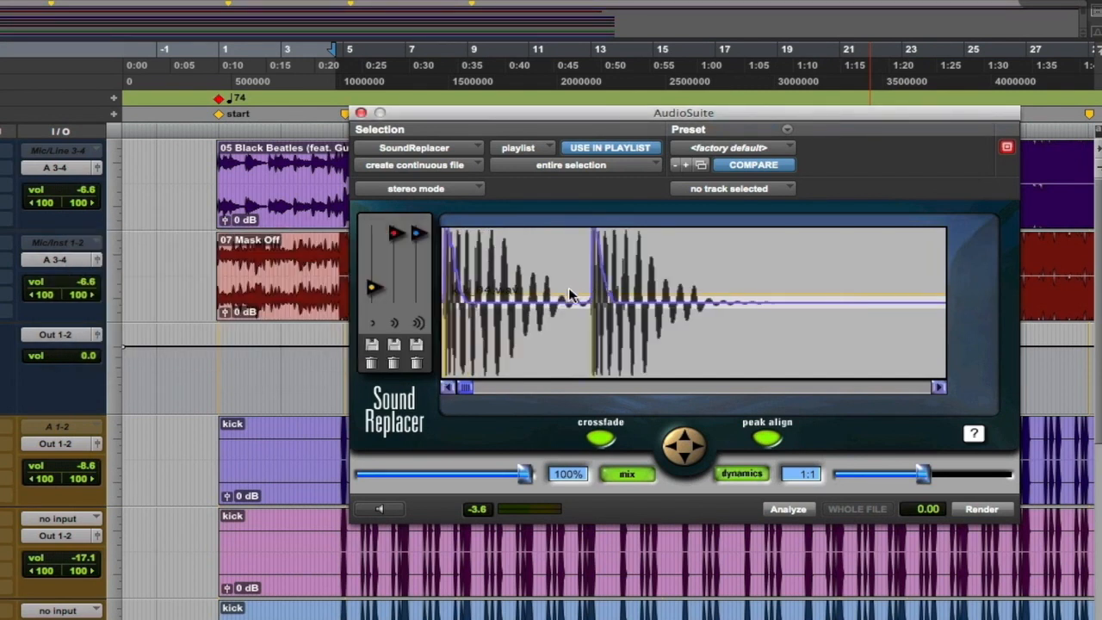
left_click_drag(370, 290, 372, 295)
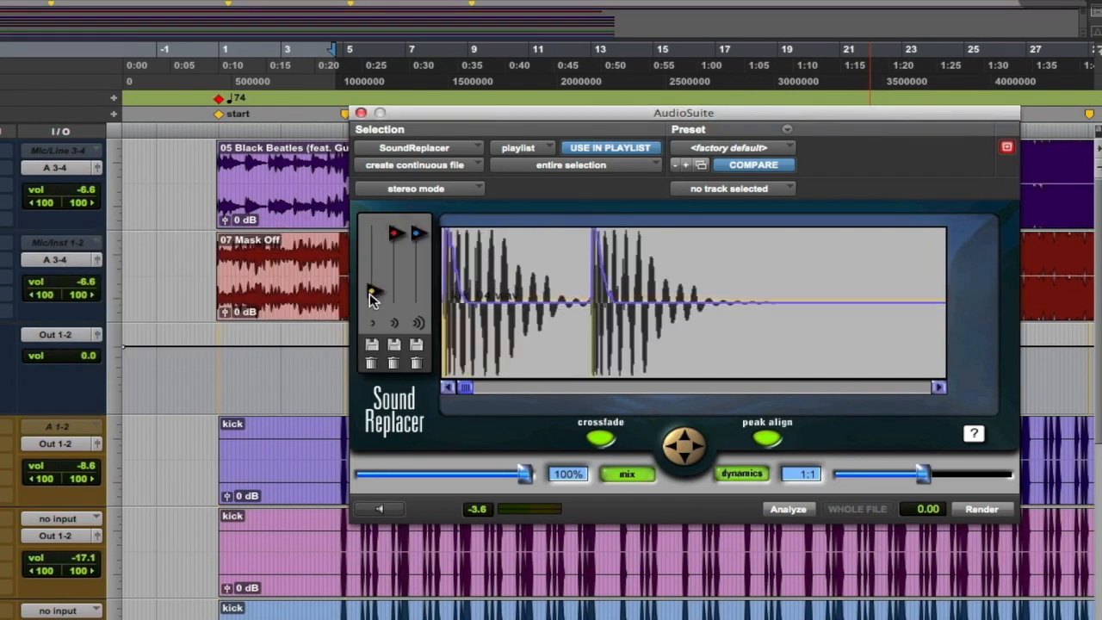
left_click(670, 447)
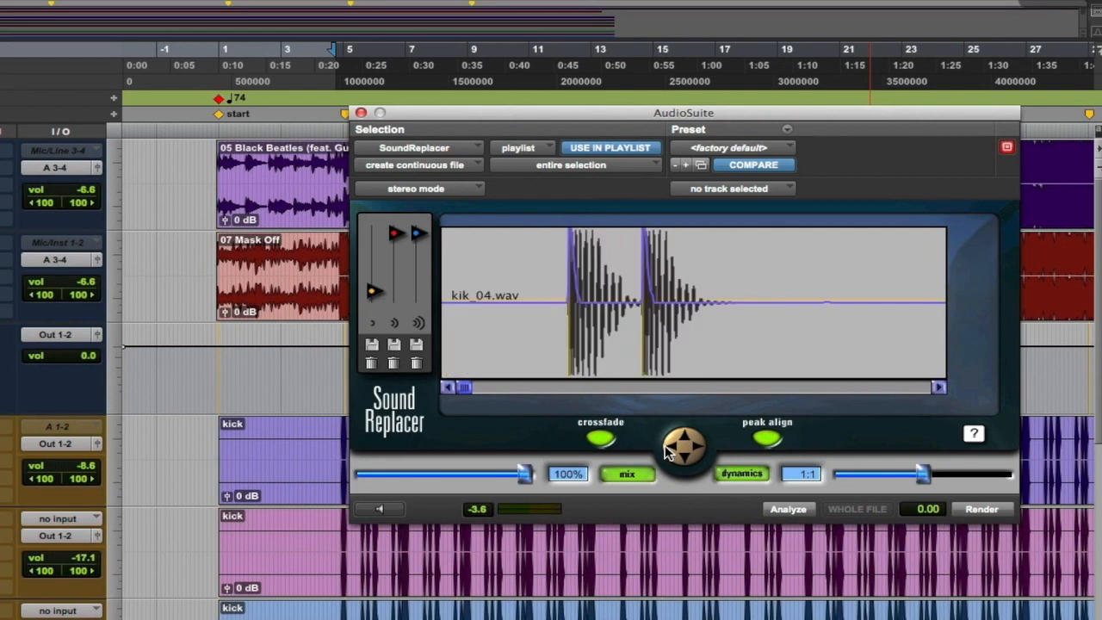
left_click(670, 453)
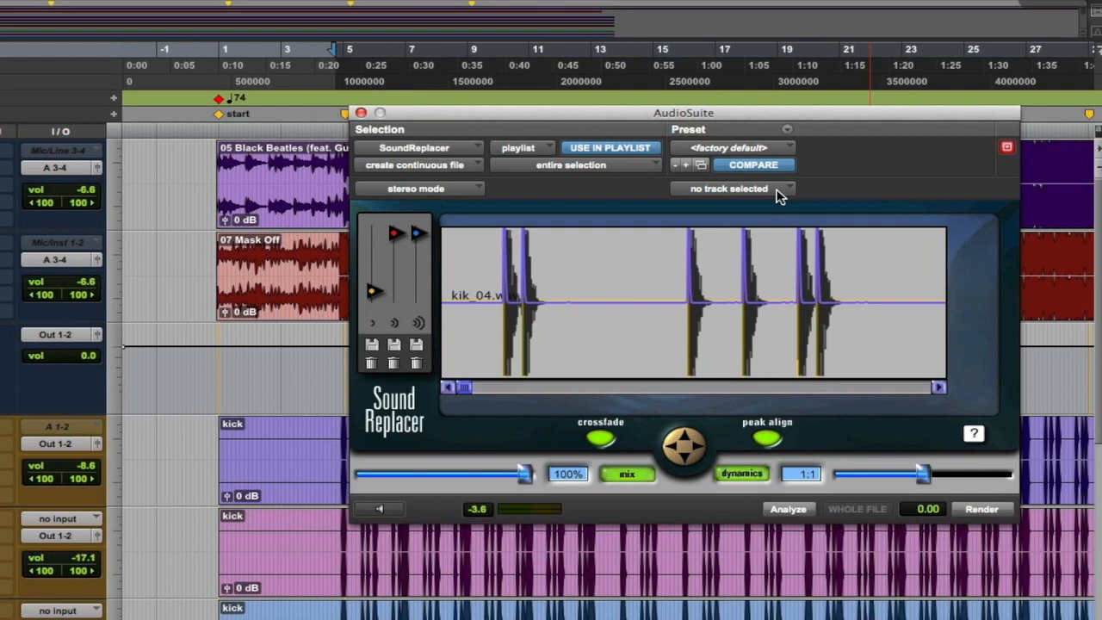
- Turn off peak align, crossfade and dynamics in SoundReplacer
left_click(766, 441)
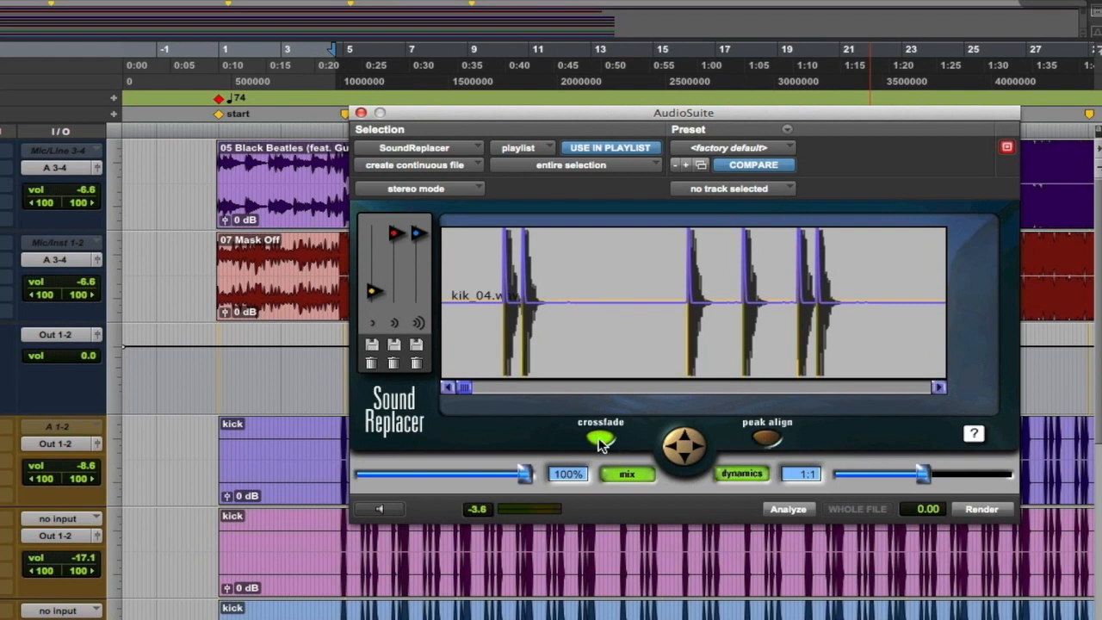
left_click(601, 441)
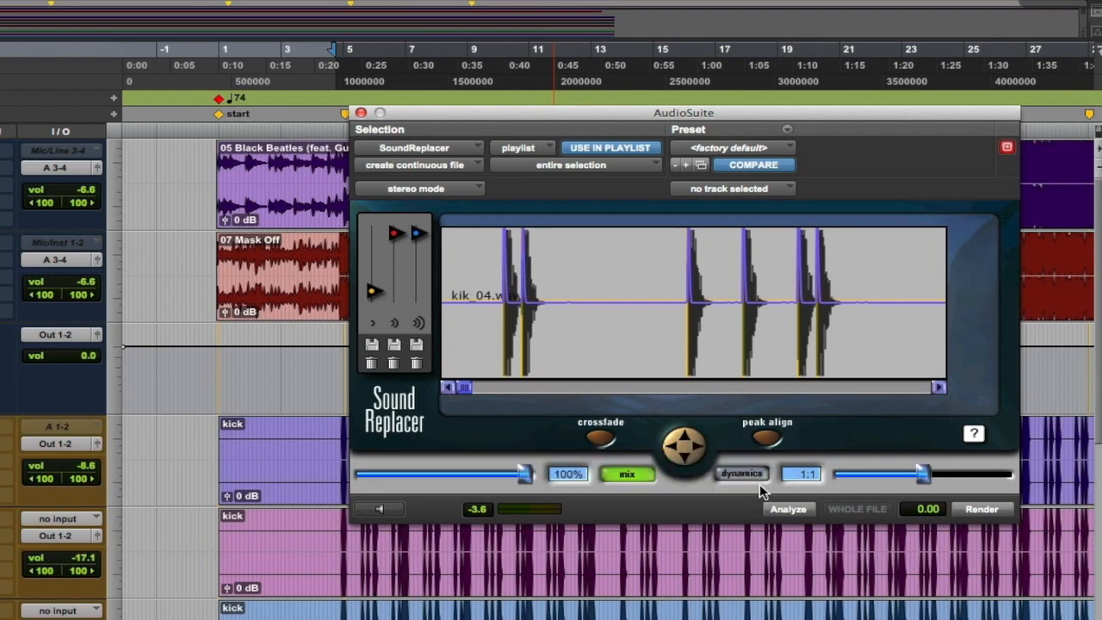
left_click(763, 480)
- Raise the kik_04.wav trigger threshold slightly and examine how the trigger lines up with a kick's attack
left_click_drag(373, 295, 371, 290)
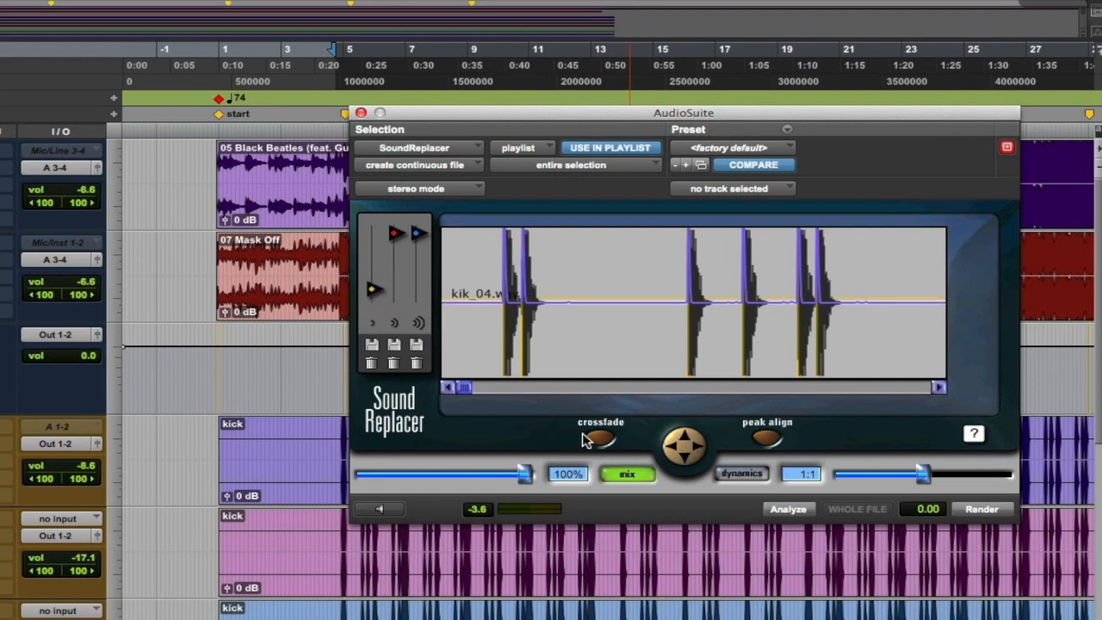
left_click(676, 452)
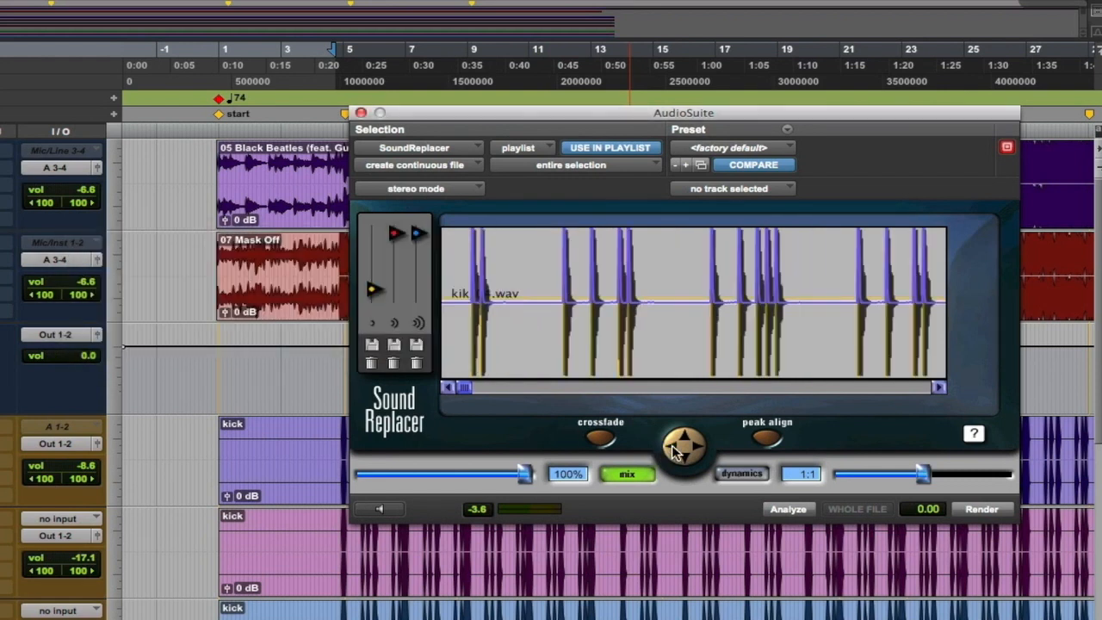
left_click(937, 389)
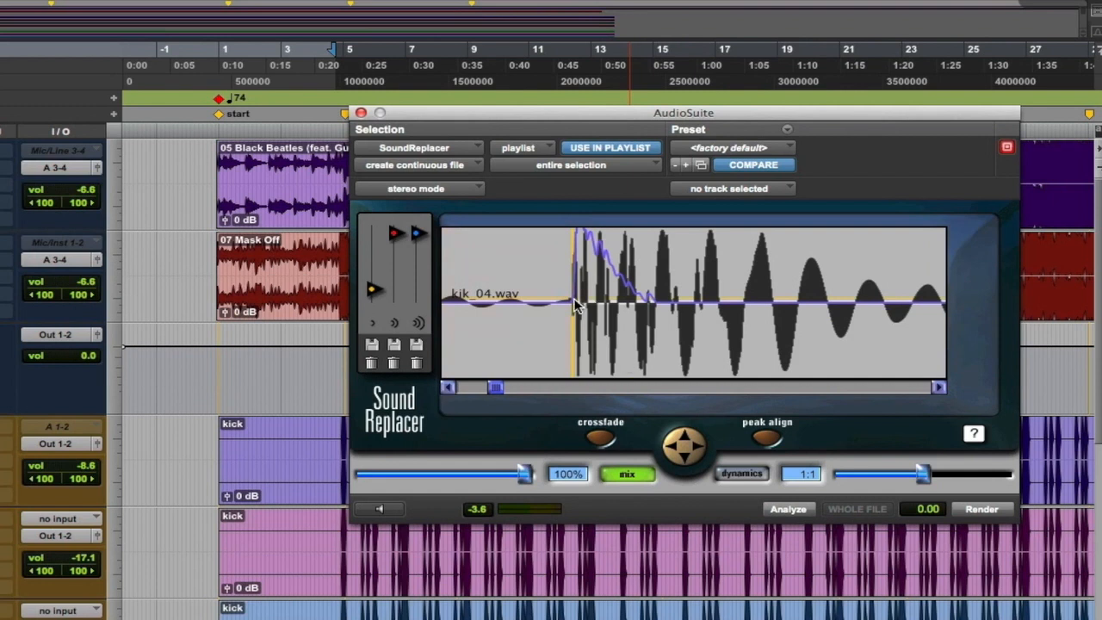
- Choose Kick AC as the destination track and render the sound replacement
left_click(755, 189)
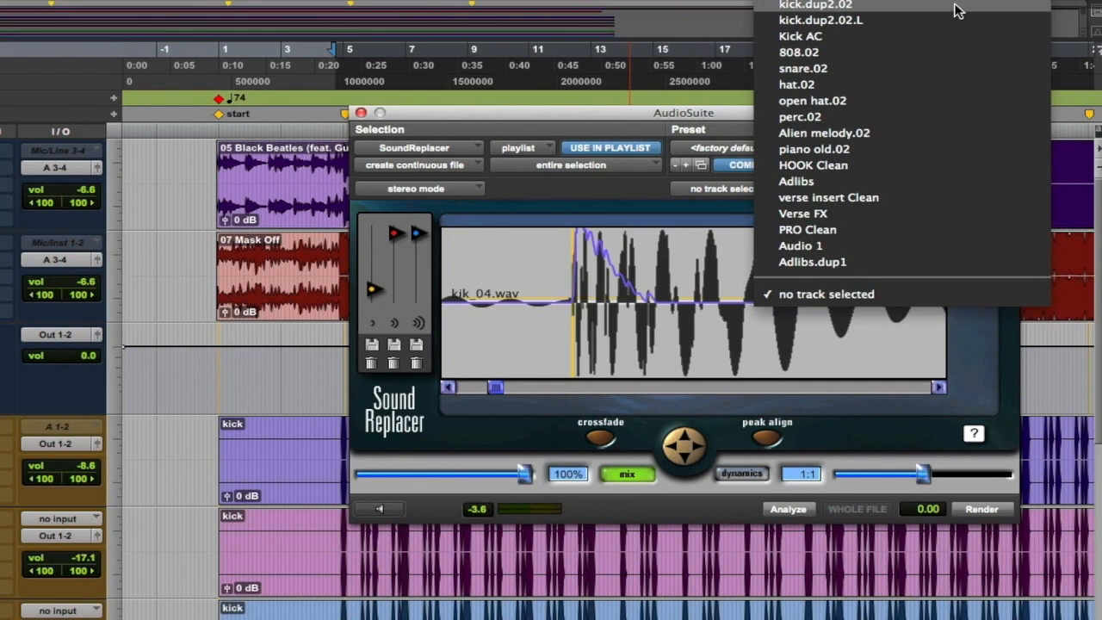
left_click(947, 45)
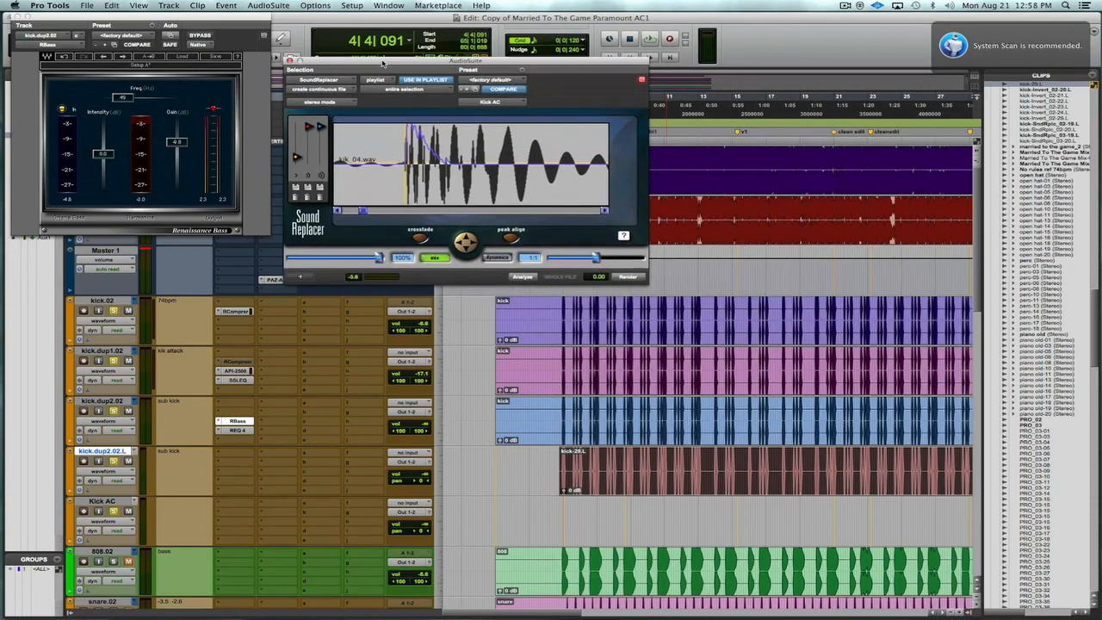
left_click(629, 277)
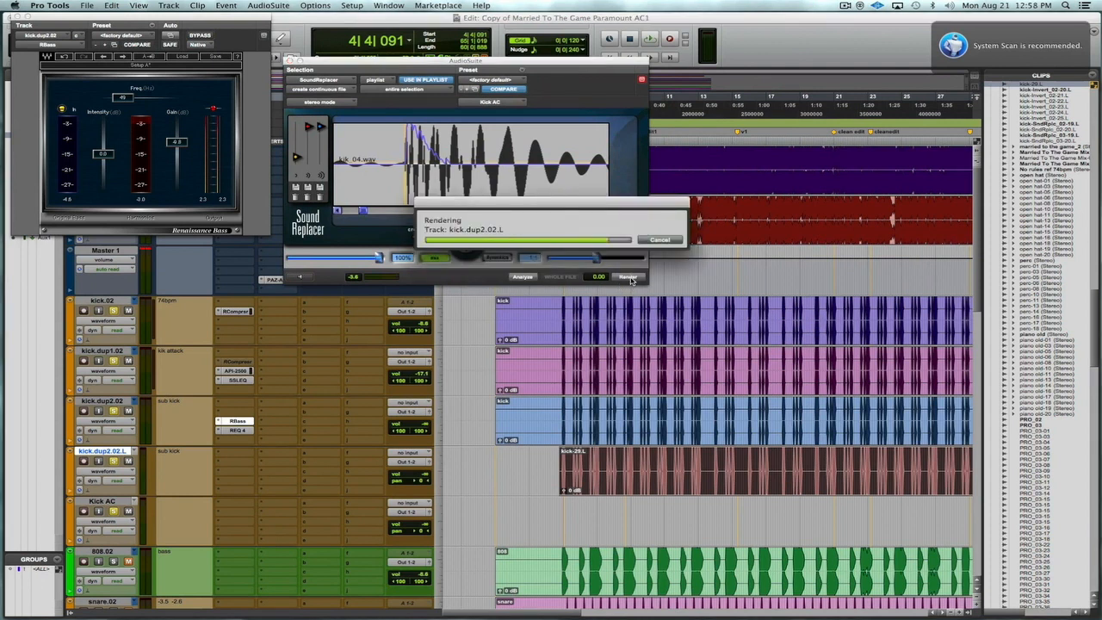
- Mute the kick.dup2.02.L track and, during playback, raise the Kick AC volume to about -0.7 dB
left_click(129, 462)
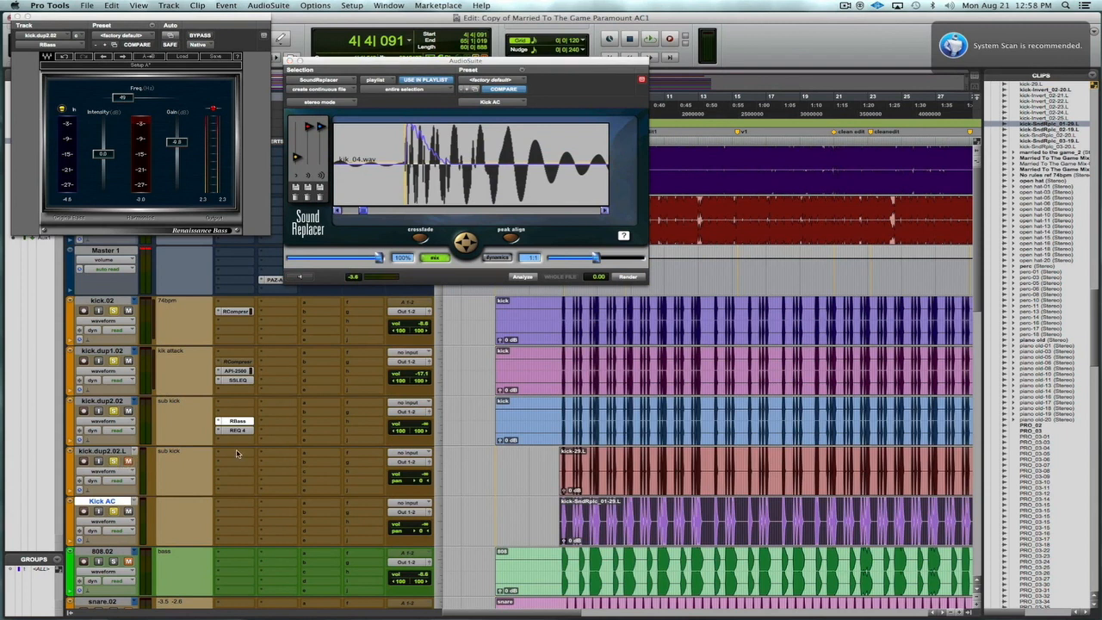
key("space")
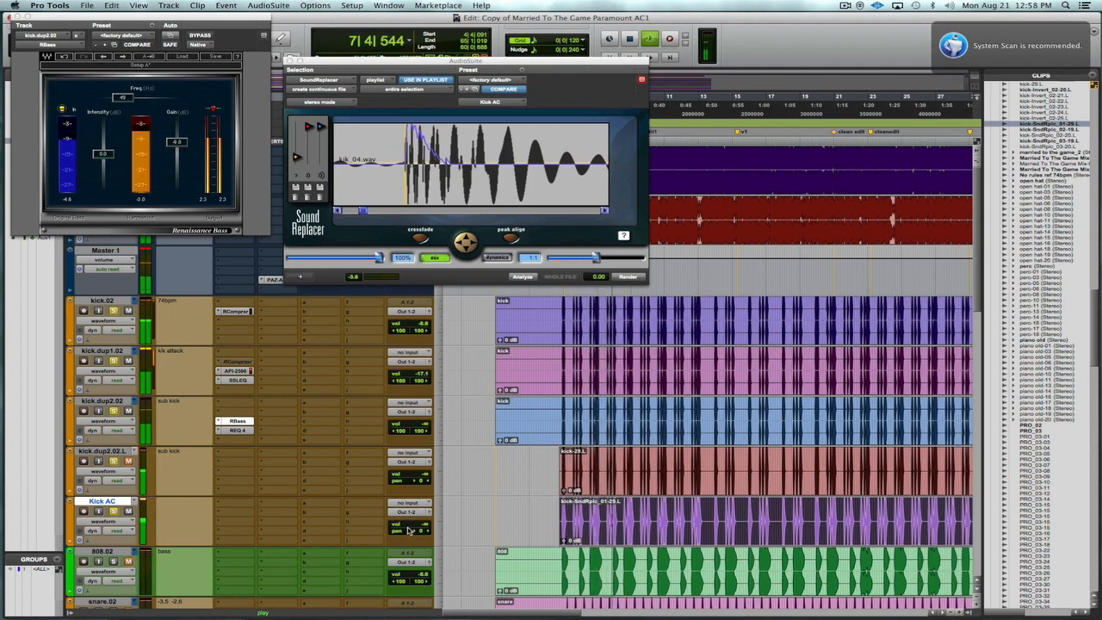
left_click_drag(411, 527, 411, 496)
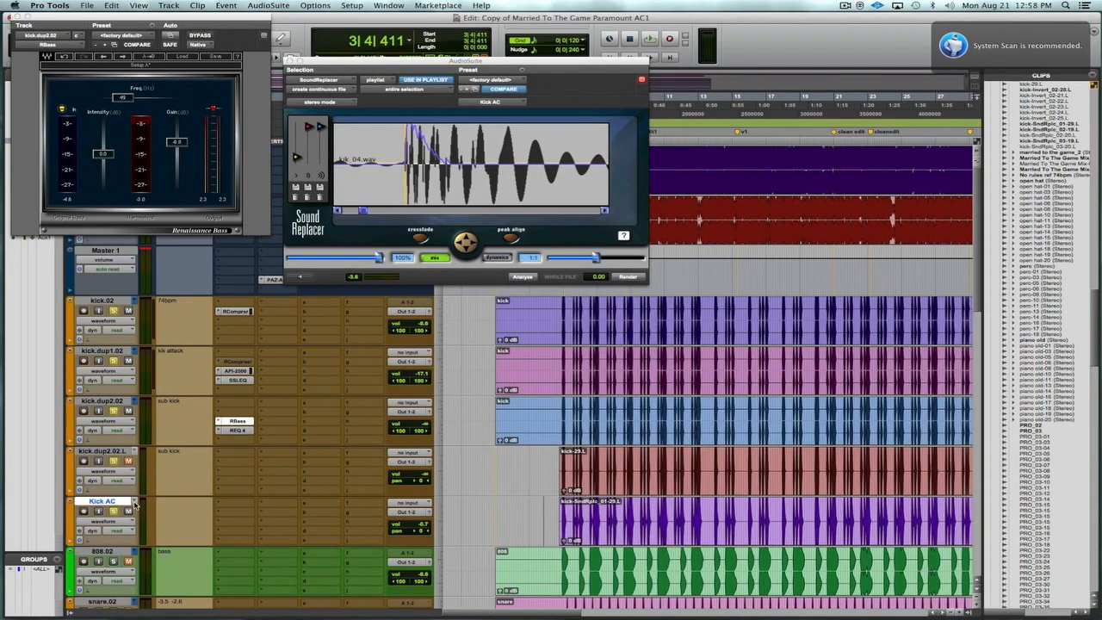
- Duplicate the Kick AC track's playlist under the name Kick AC.01
left_click(135, 506)
left_click(155, 478)
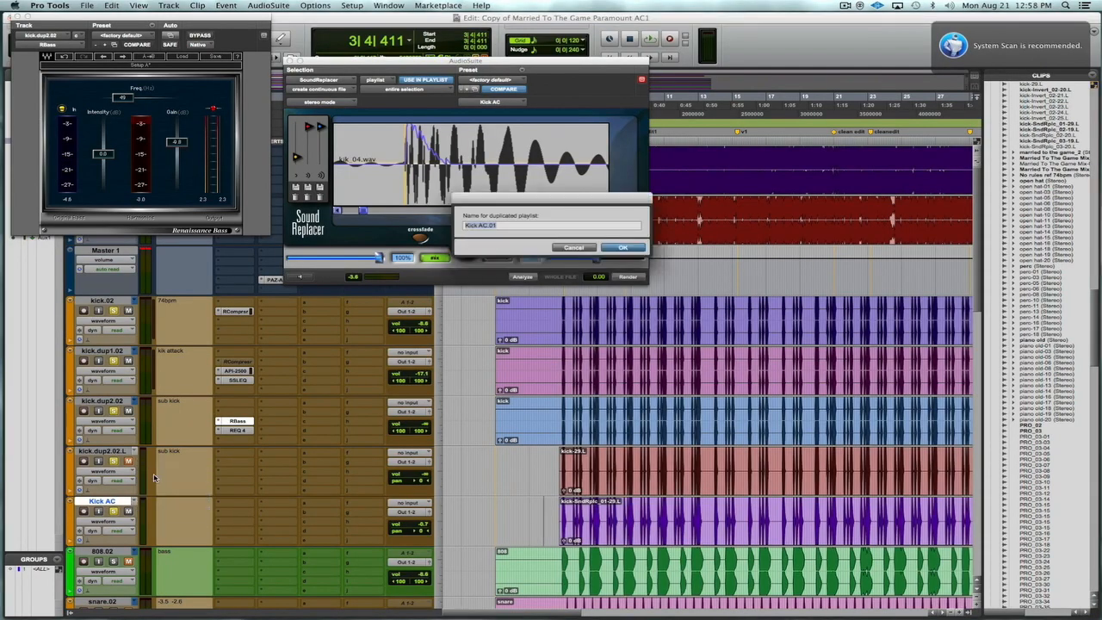
key("Return")
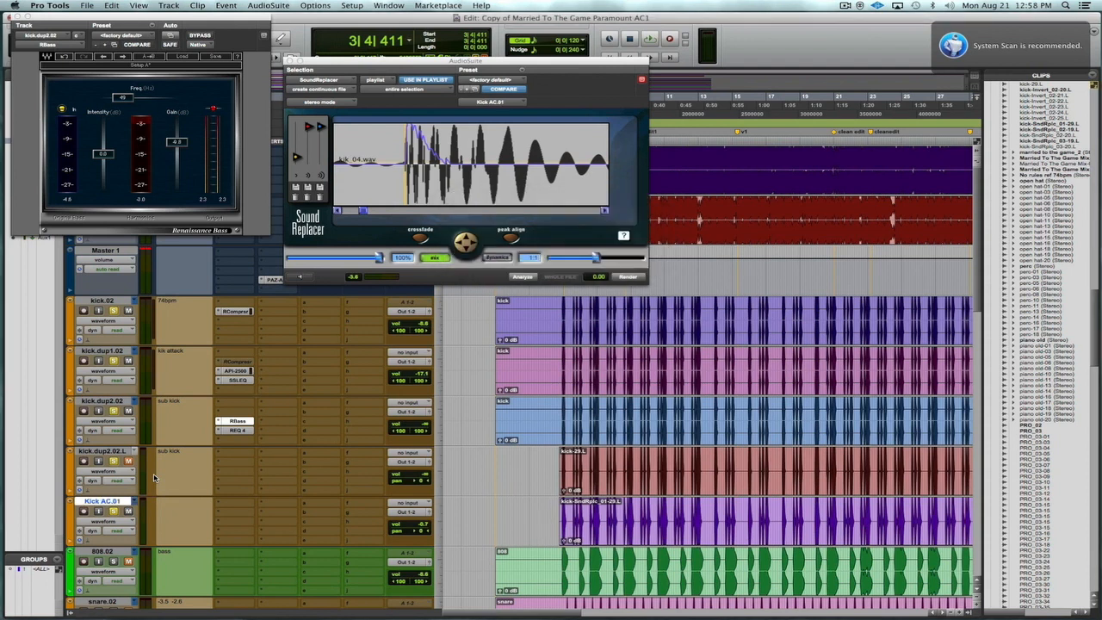
- Select the whole clip on the Kick AC.01 playlist and render it with the Invert process
key("super+a")
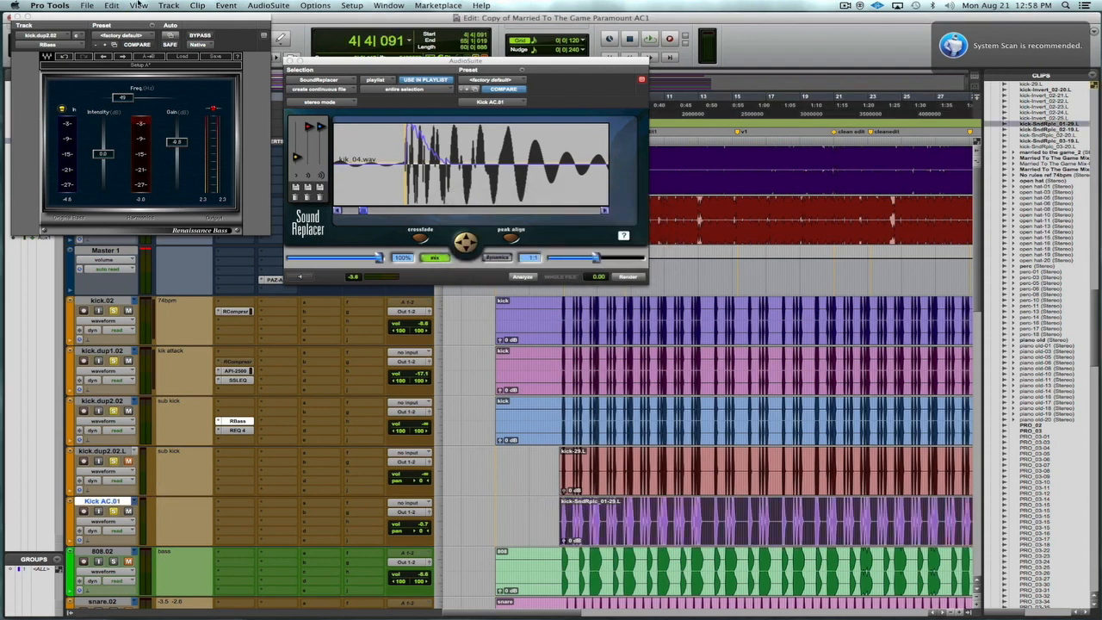
left_click(267, 5)
mouse_move(307, 164)
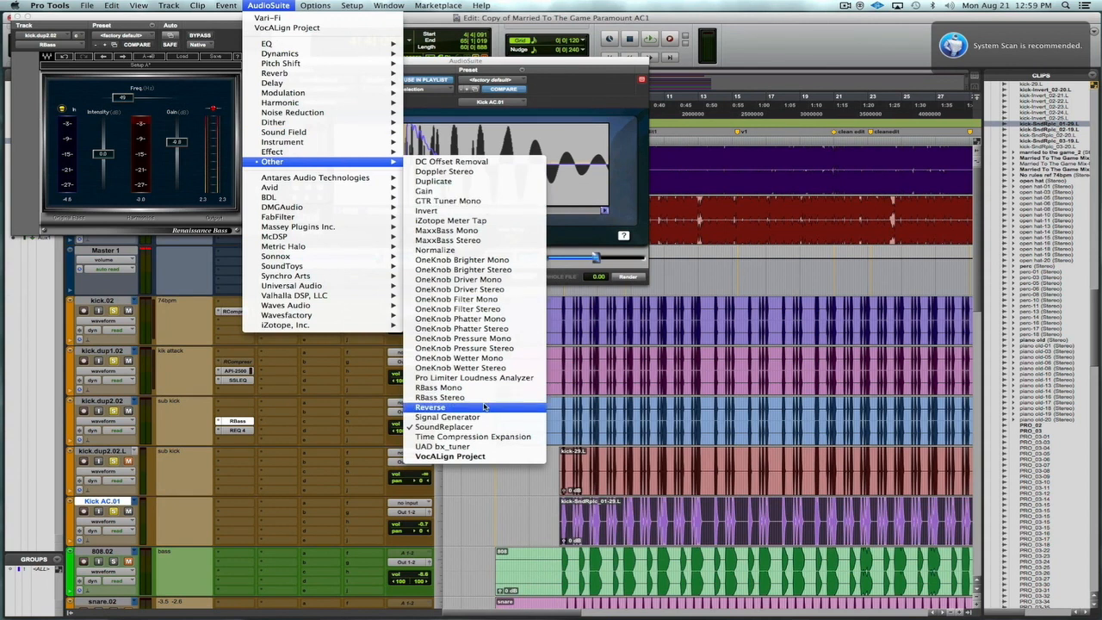
left_click(494, 213)
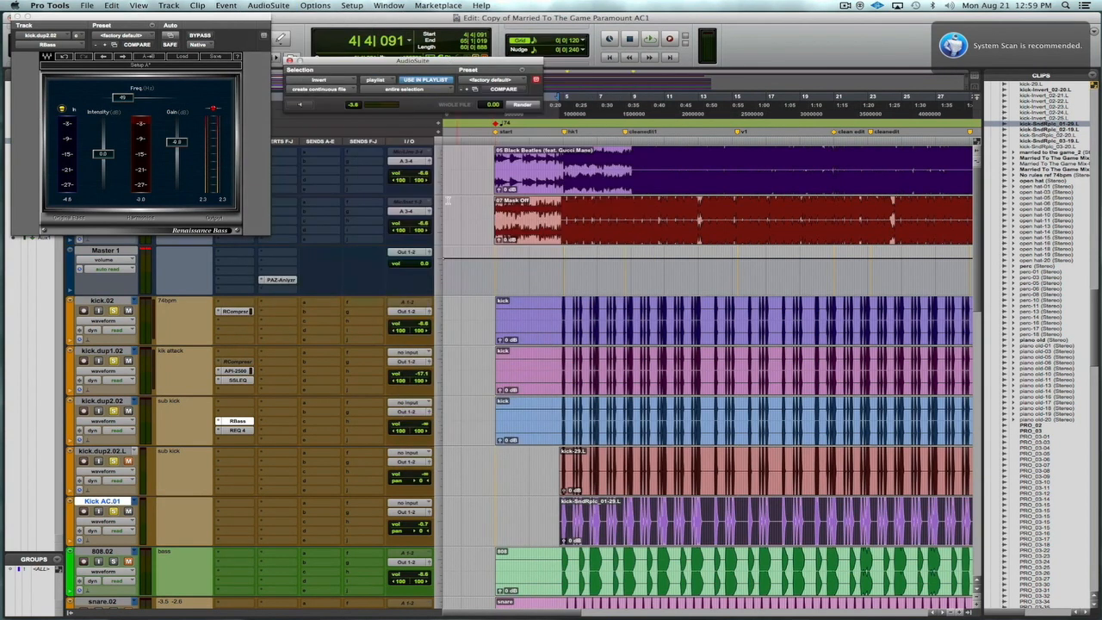
left_click(521, 104)
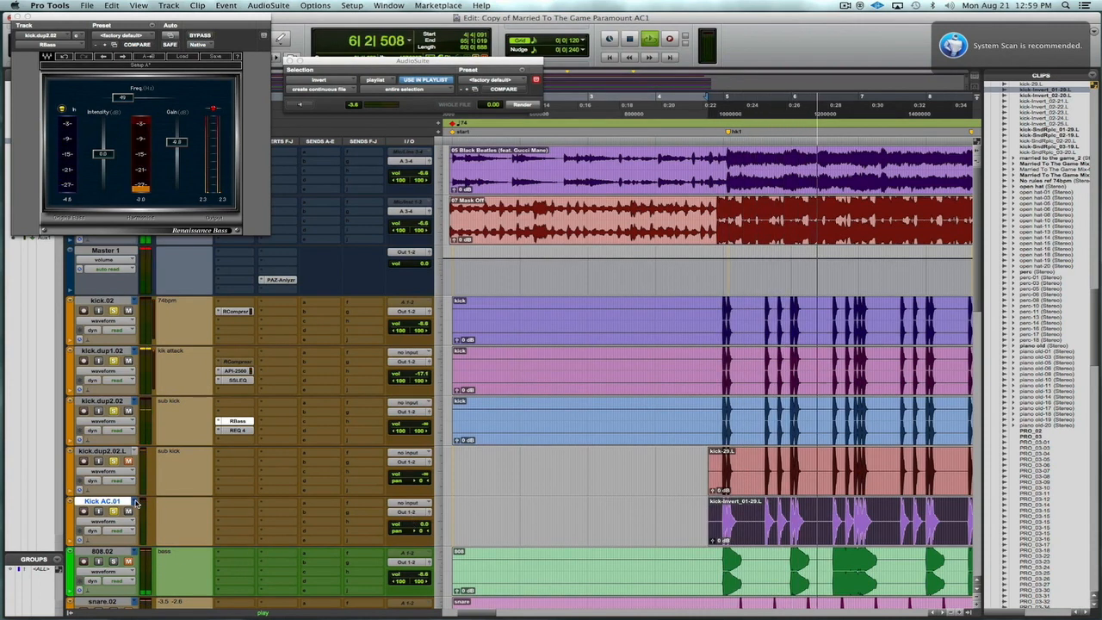
- Compare the Kick AC and Kick AC.01 playlists during playback, using a short selection around bars 7 to 8, ending on Kick AC.01
left_click(136, 503)
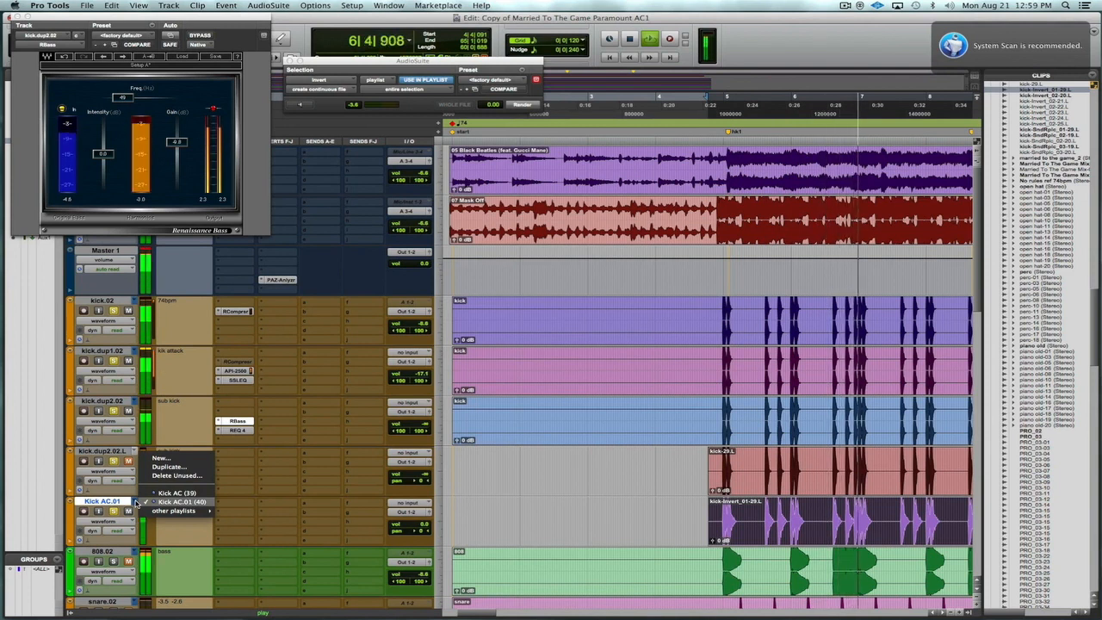
left_click(152, 493)
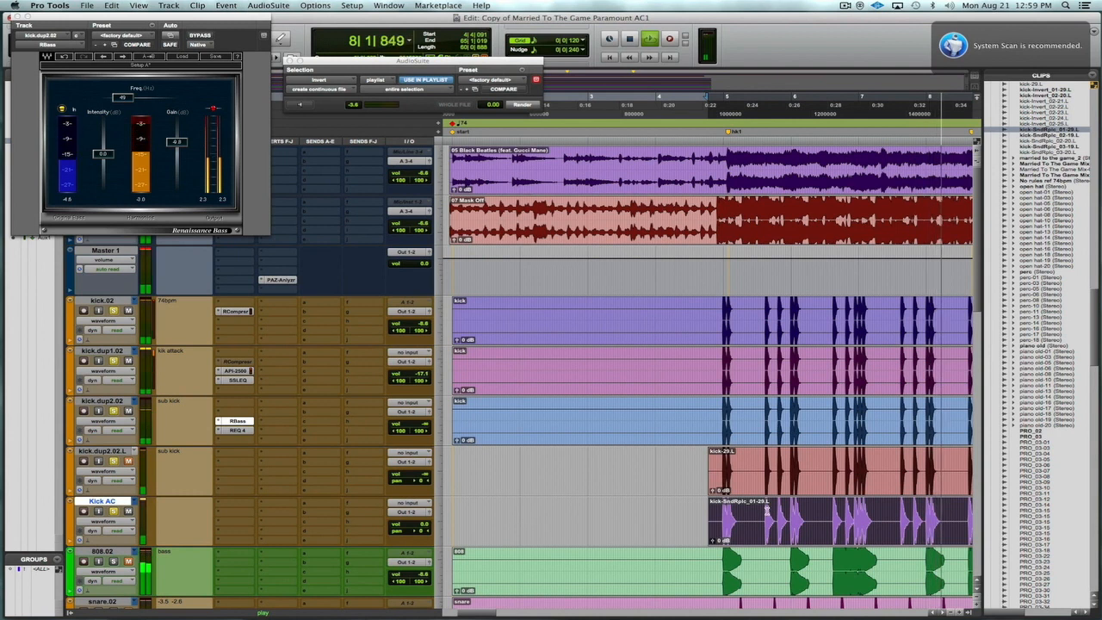
key("space")
left_click_drag(901, 510, 950, 517)
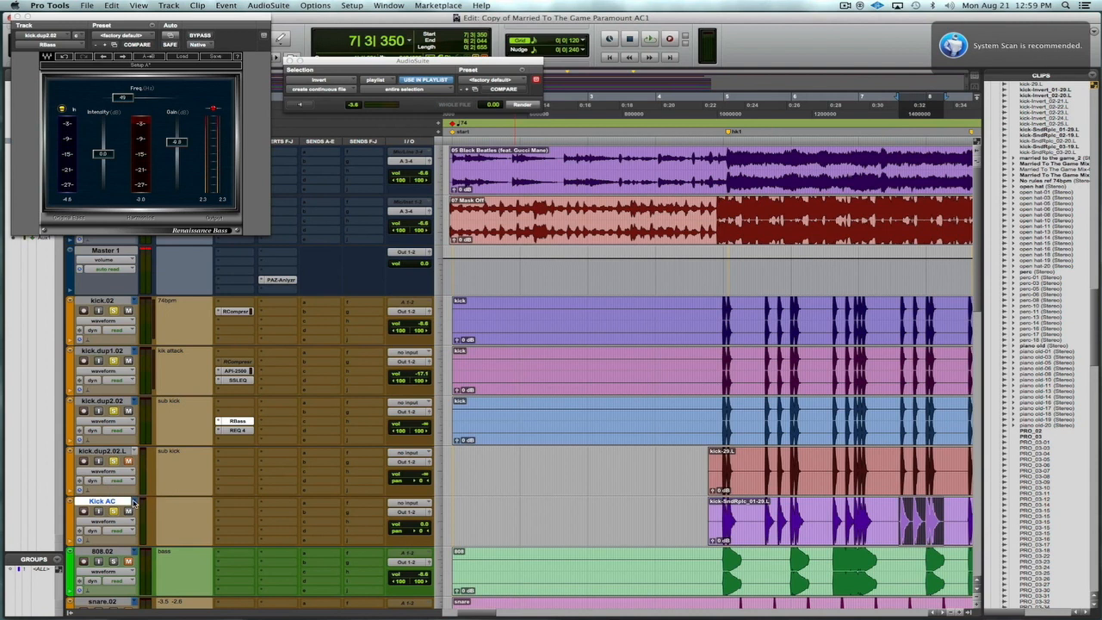
key("space")
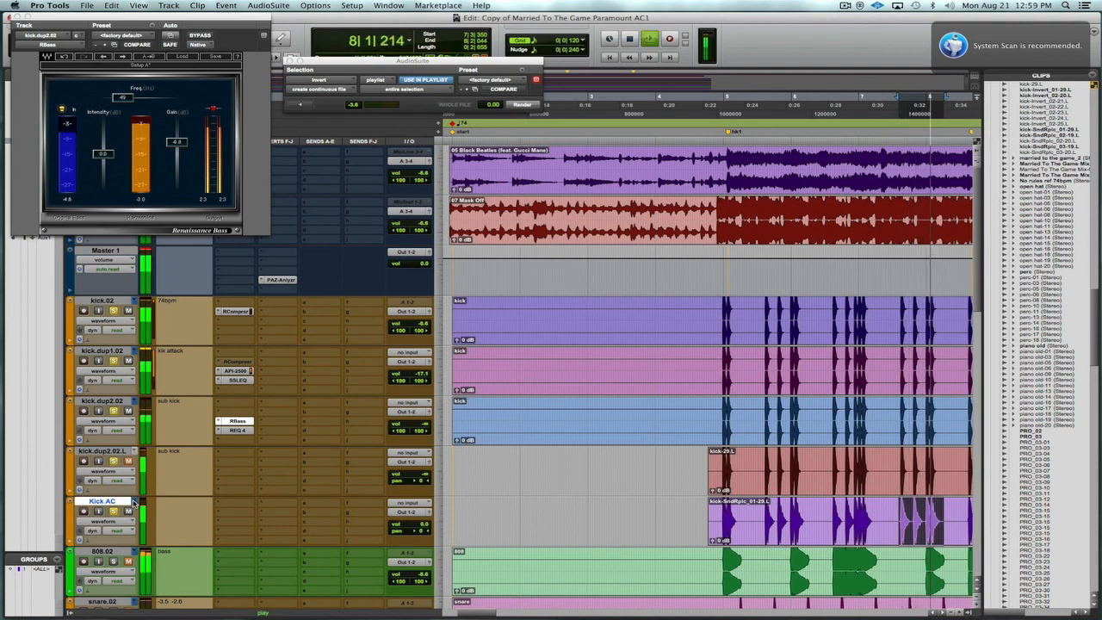
left_click(134, 502)
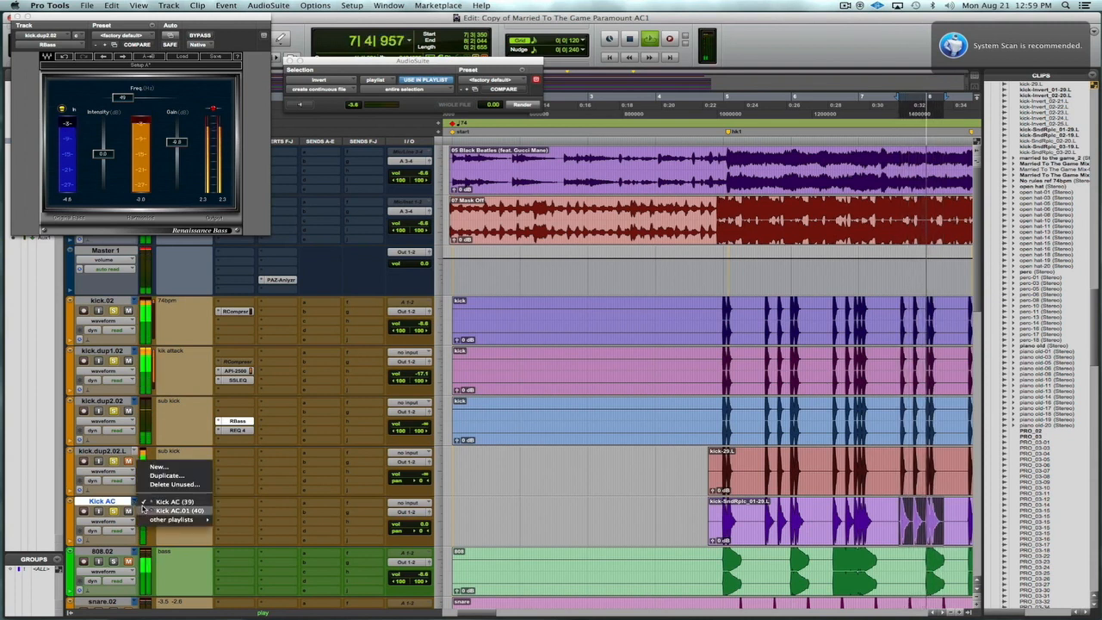
left_click(144, 510)
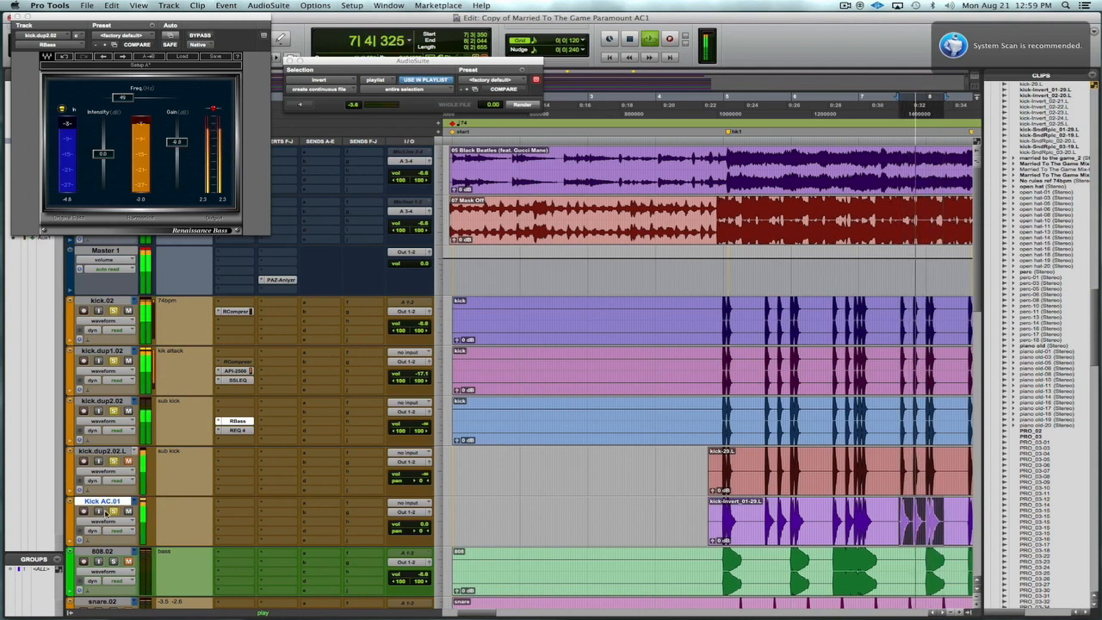
- Return the track to the Kick AC playlist and examine how its waveform lines up with the other kicks at bar 7, beat 3
left_click(134, 505)
left_click(146, 497)
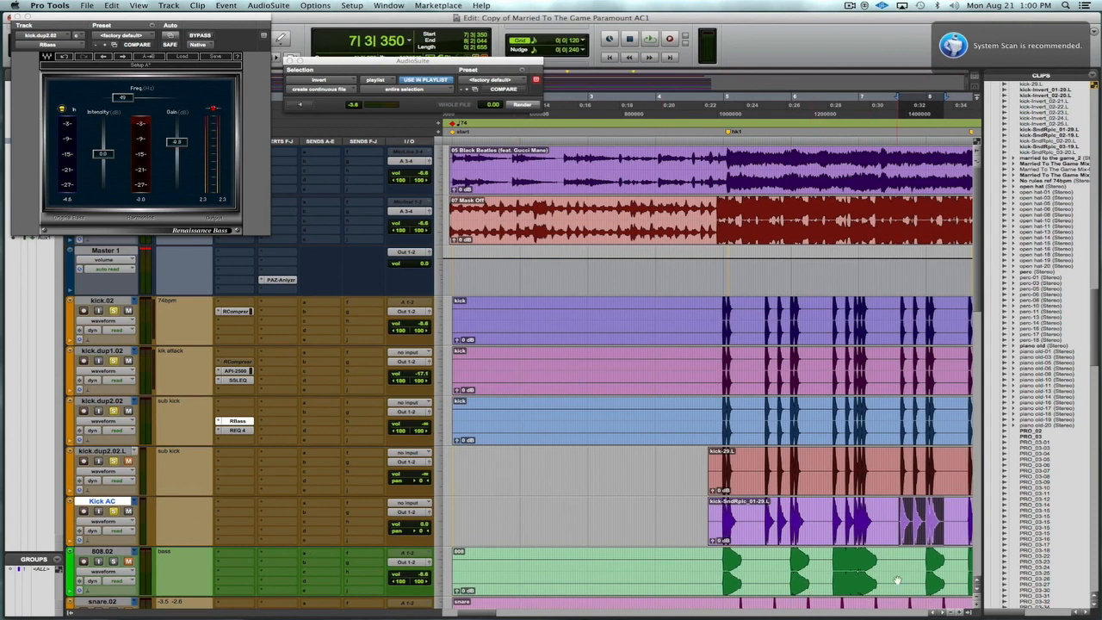
left_click(900, 515)
key("super+bracketright")
key("super+bracketright")
key("super+bracketright")
key("super+bracketright")
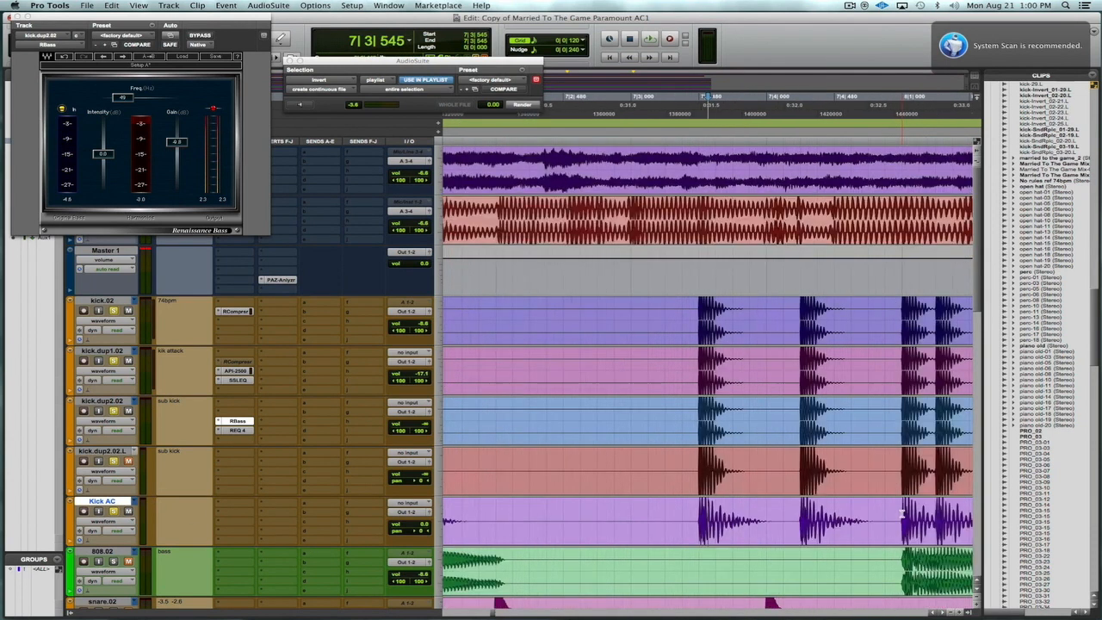
key("super+bracketright")
key("super+bracketright")
key("super+bracketright")
key("super+bracketright")
key("super+bracketright")
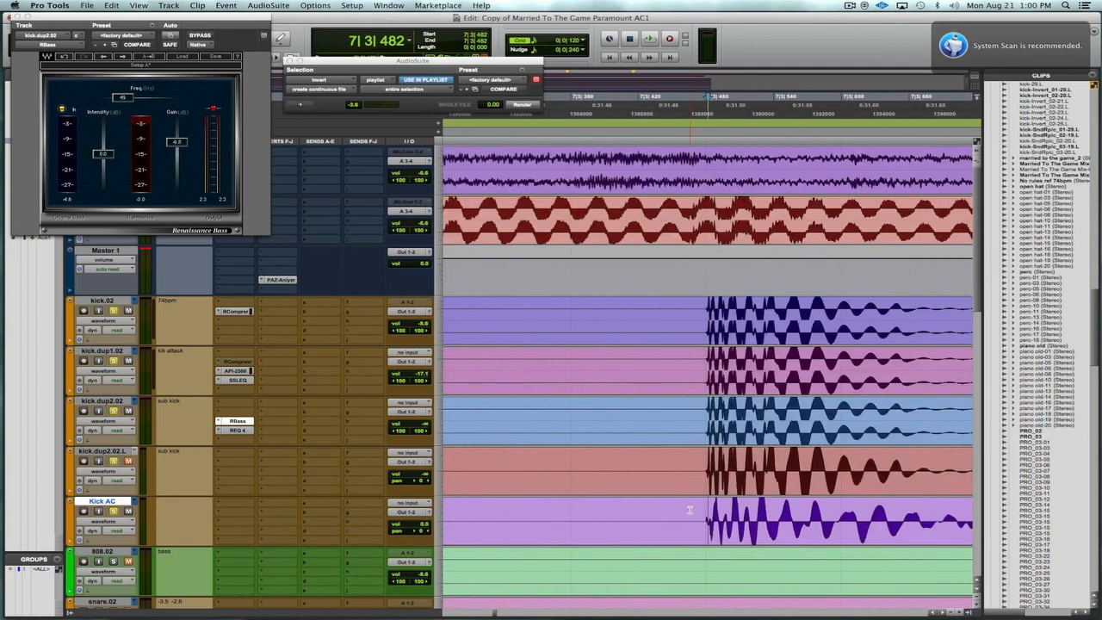
key("super+bracketleft")
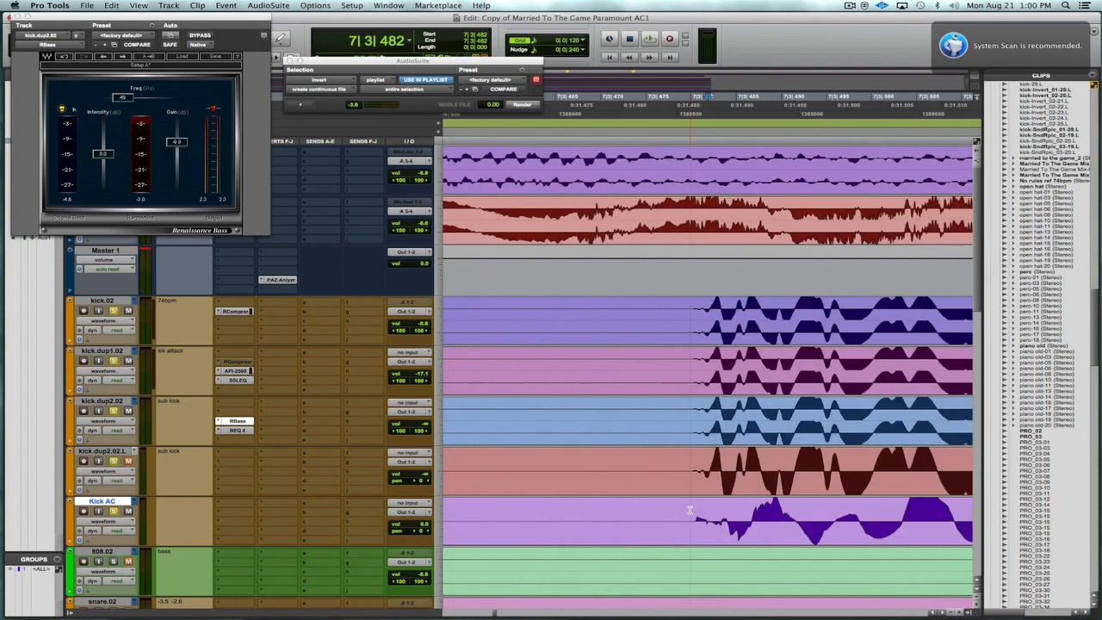
scroll(761, 526, "right", 5)
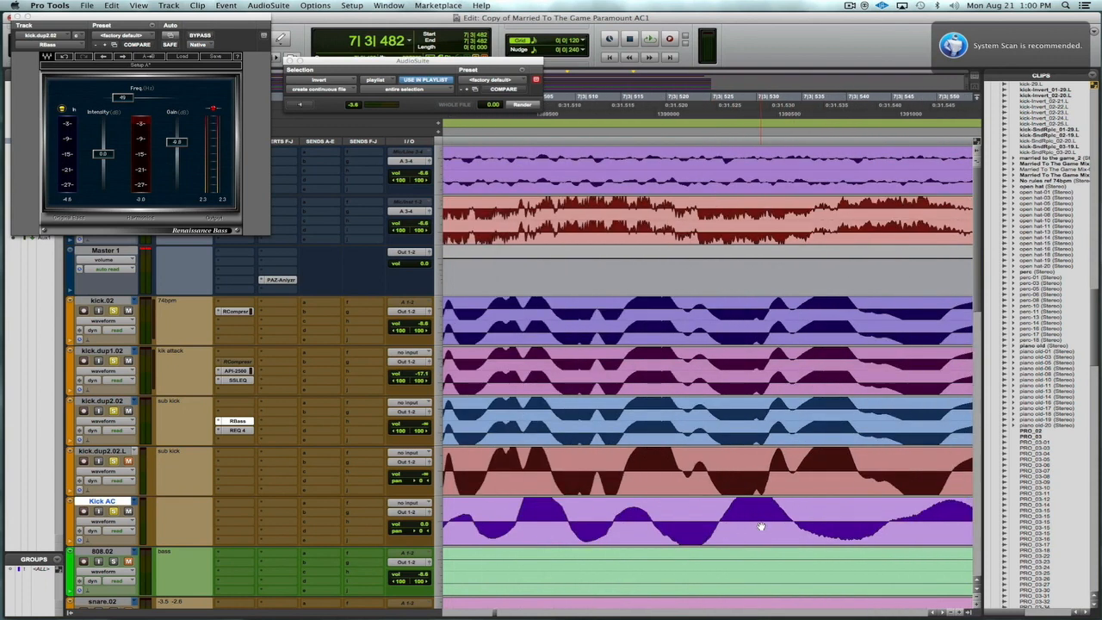
key("super+bracketleft")
key("super+bracketleft")
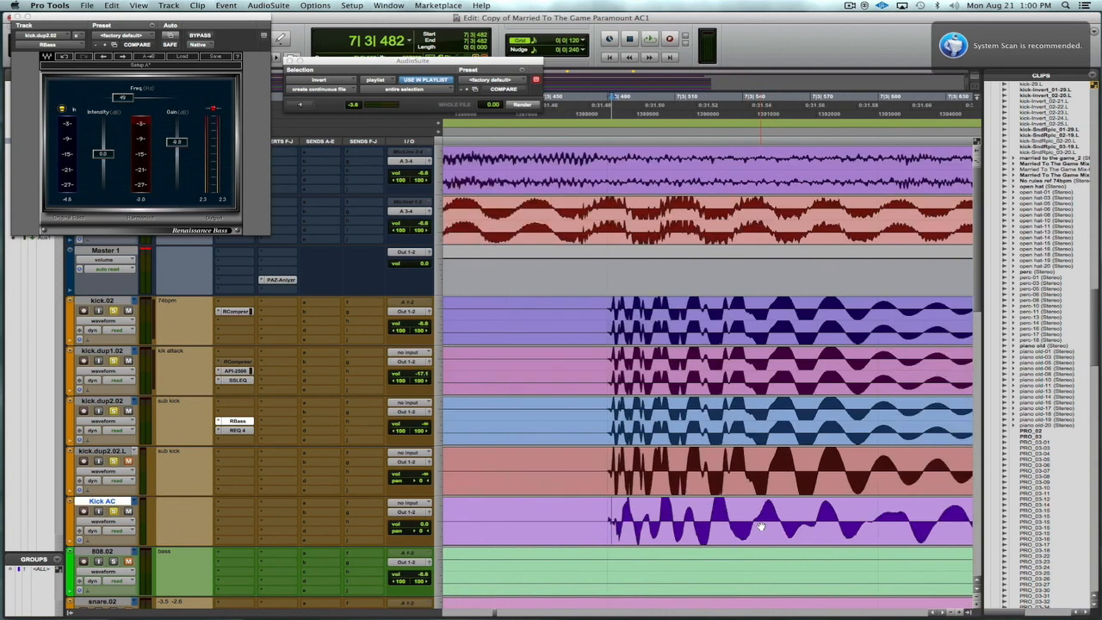
key("super+bracketright")
key("super+bracketright")
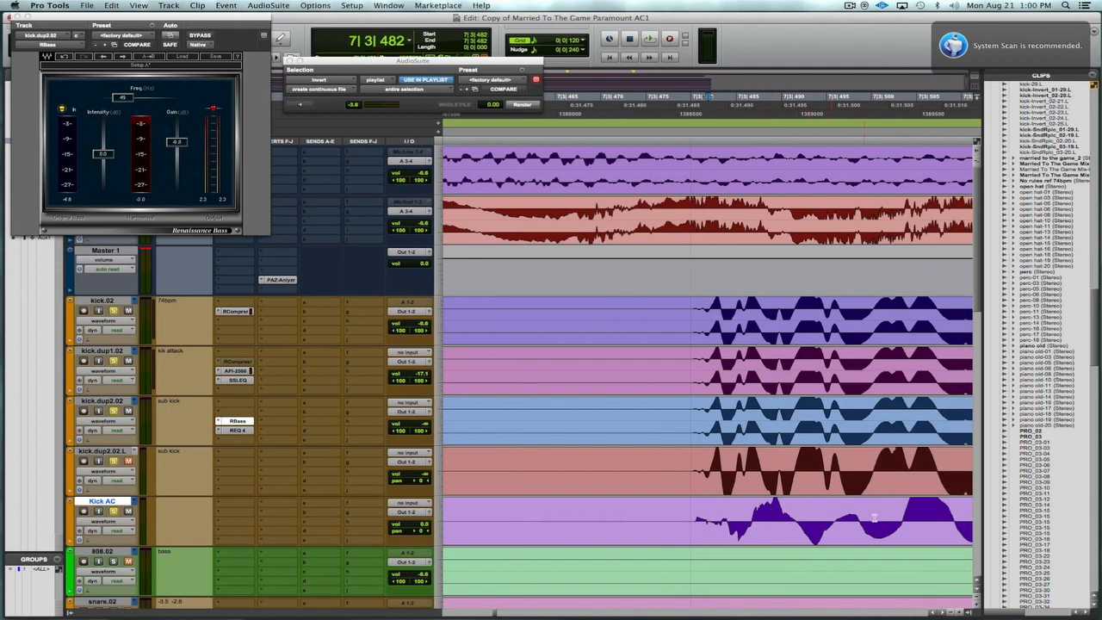
key("super+bracketleft")
key("super+bracketleft")
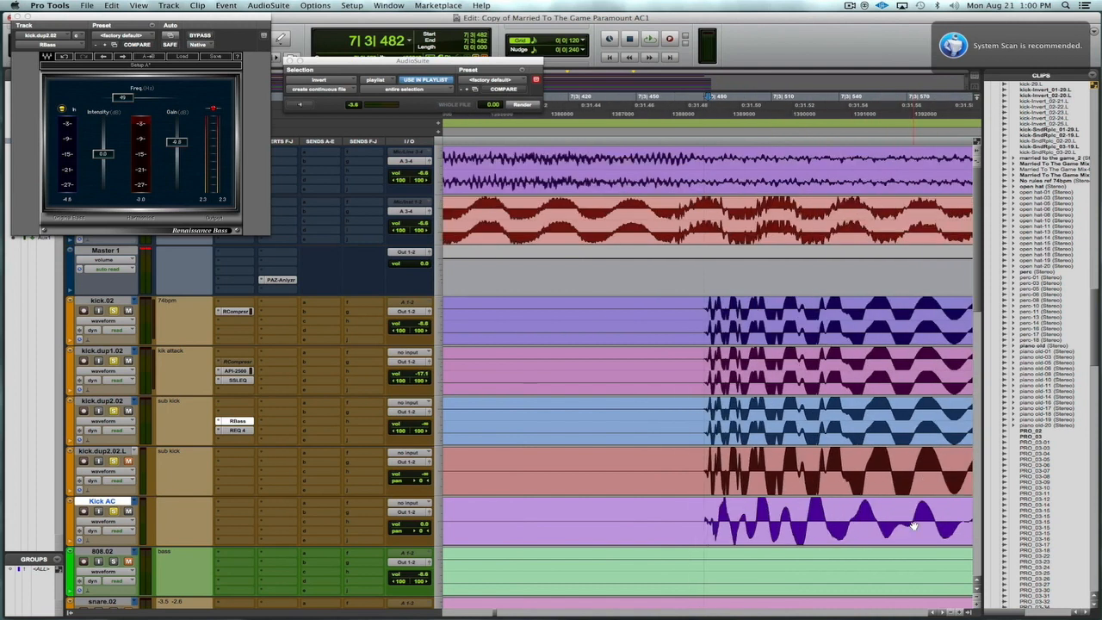
key("super+bracketleft")
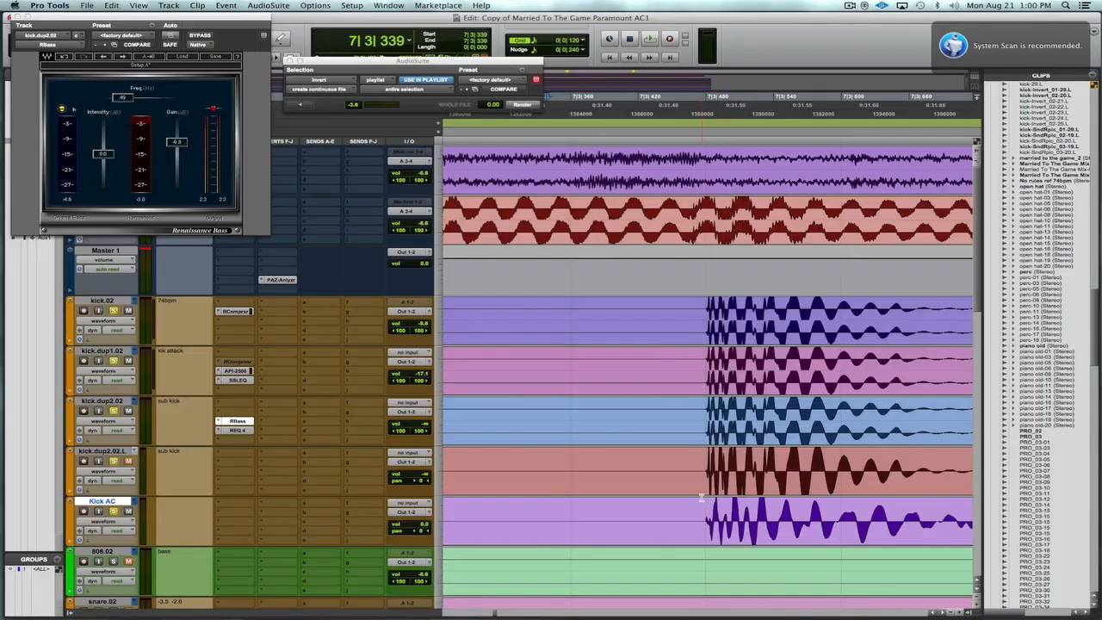
- Switch the track to the Kick AC.01 playlist and examine its inverted attack against the original kicks at bar 7, beat 3
left_click(711, 506)
scroll(710, 506, "up", 3)
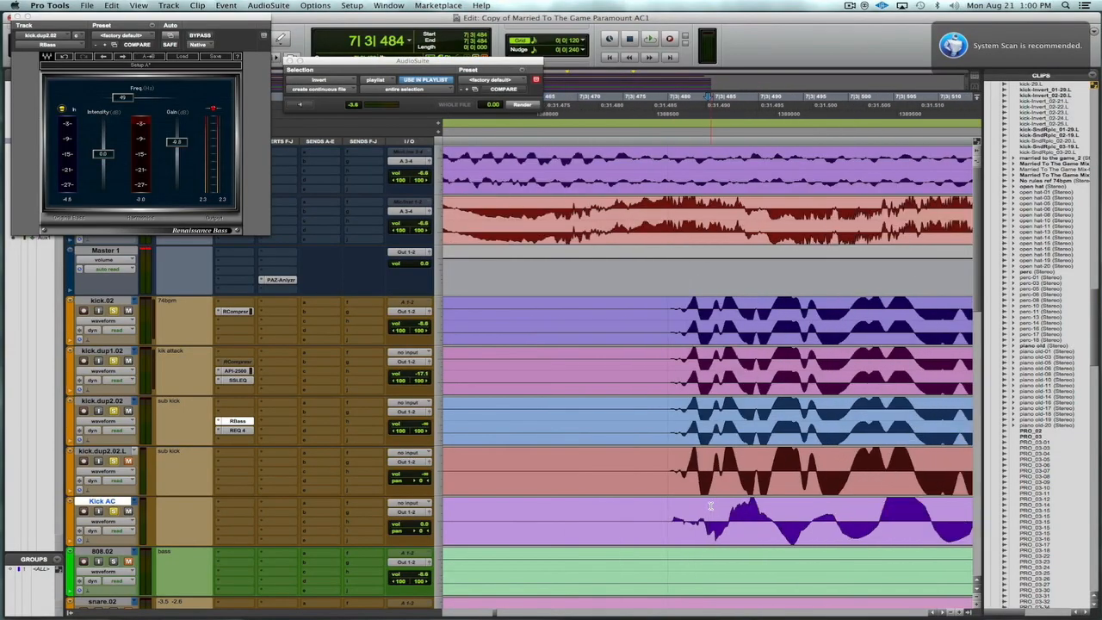
scroll(710, 506, "down", 1)
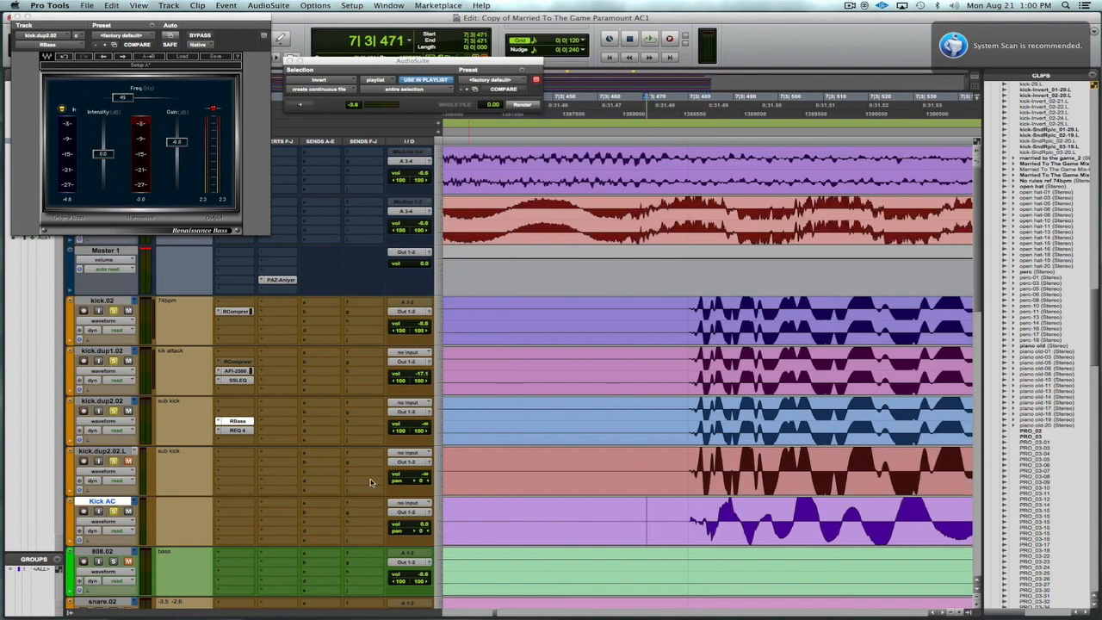
left_click(133, 501)
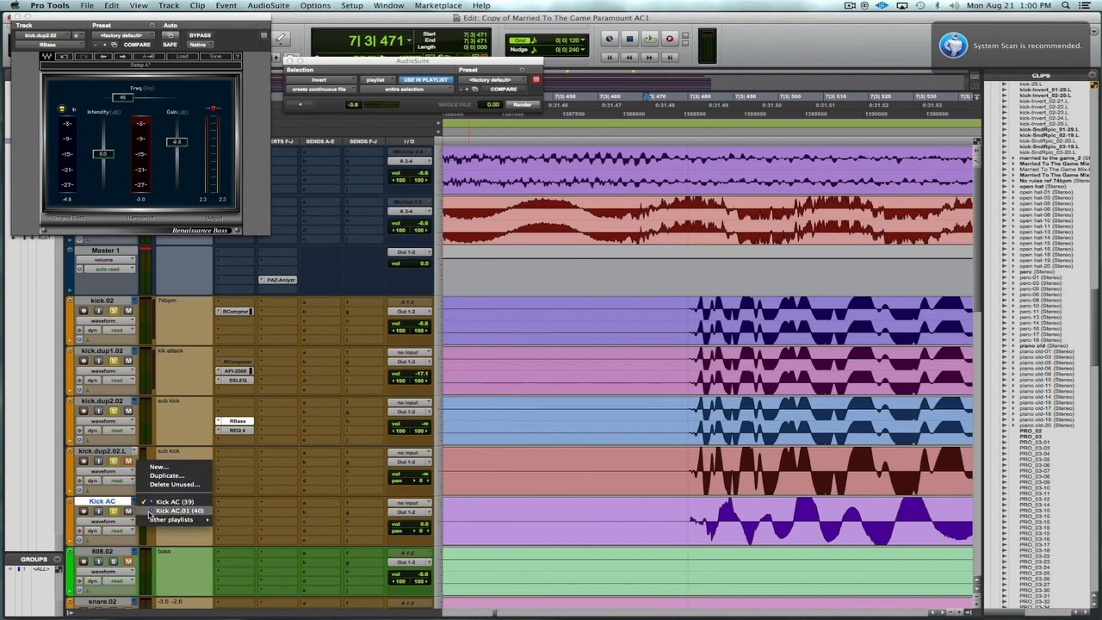
left_click(150, 512)
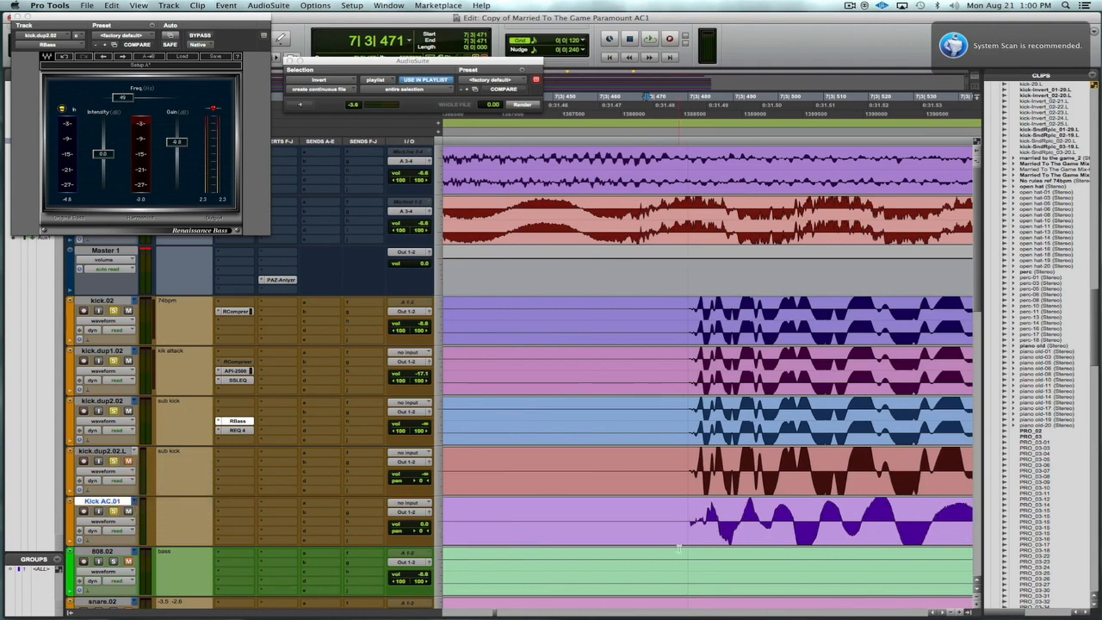
left_click(726, 517)
key("t")
key("t")
key("r")
key("r")
key("r")
key("r")
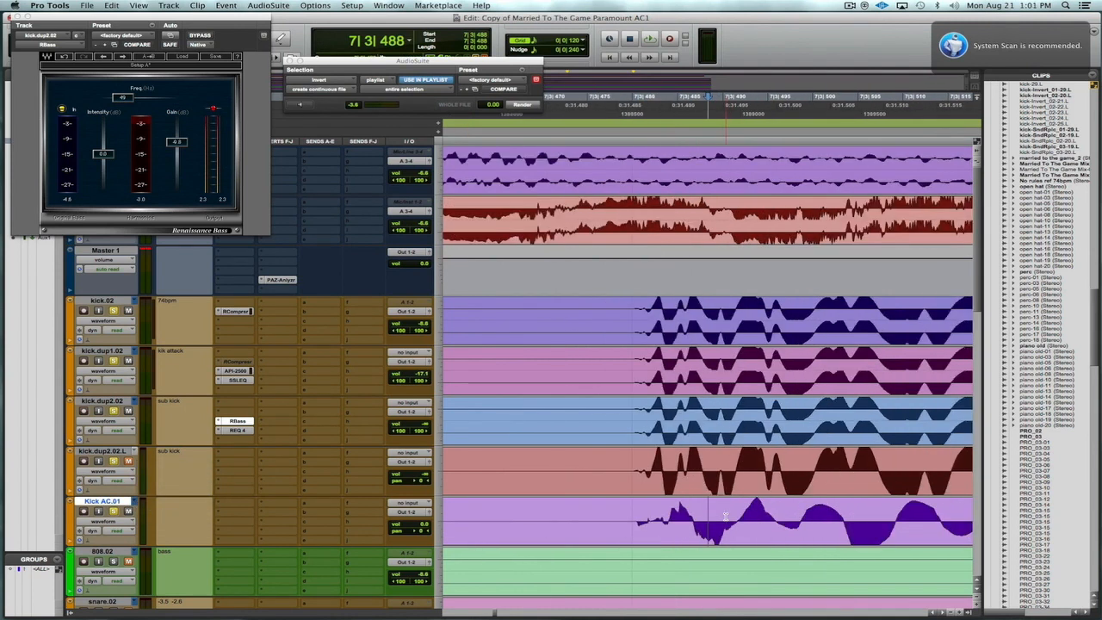
key("r")
key("r")
- Play from just before the bar 7, beat 3 kick hit, change the playlist back to Kick AC while listening, and stop playback
key("space")
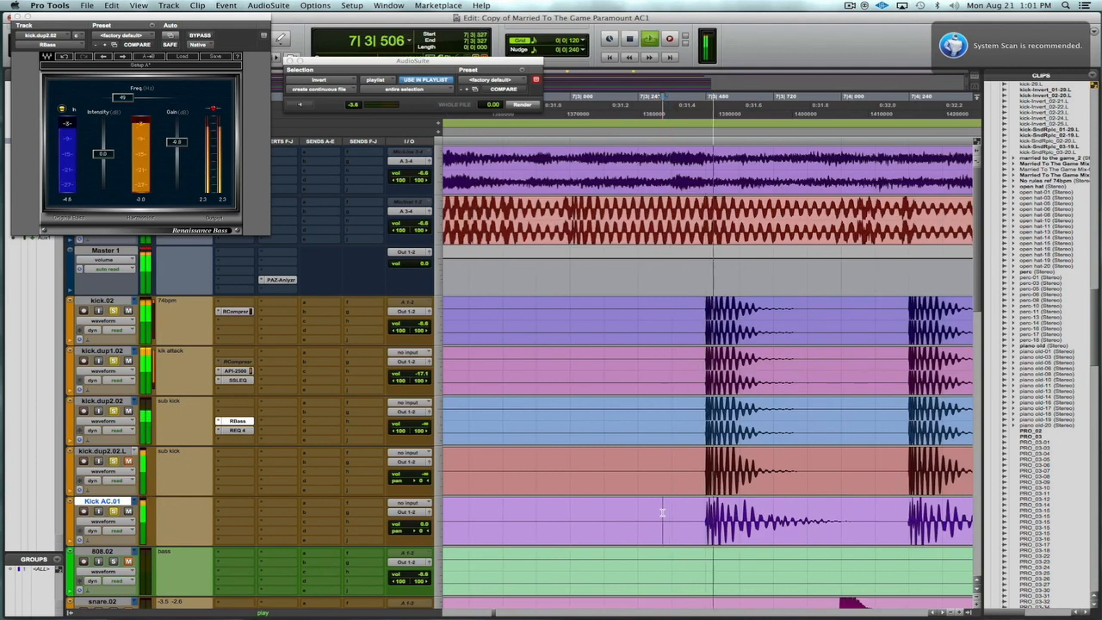
left_click(134, 503)
left_click(142, 494)
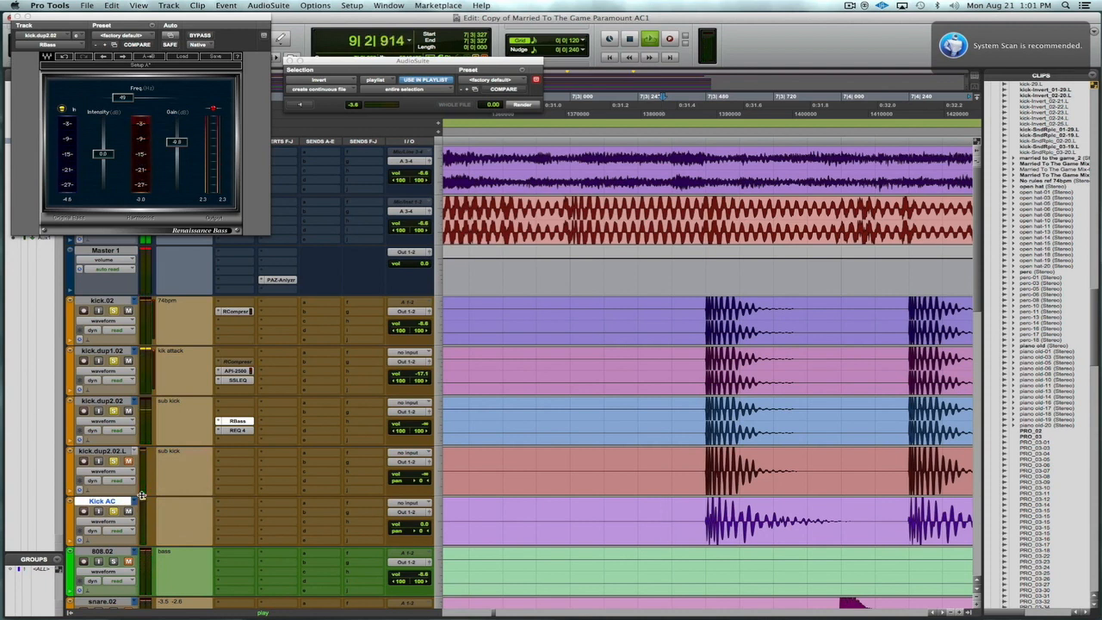
key("space")
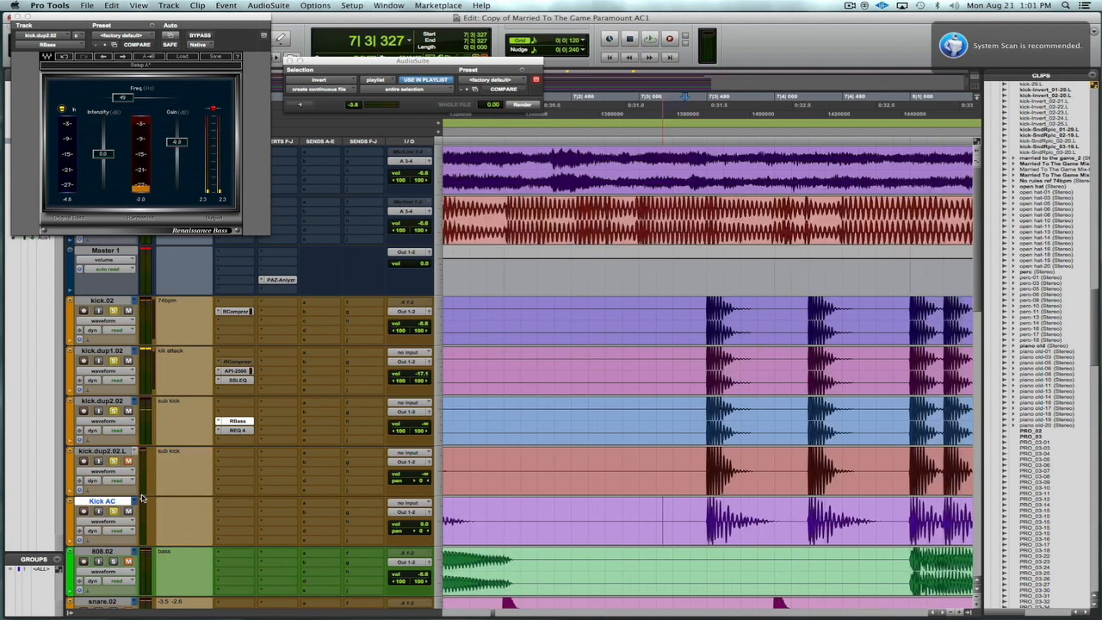
- Lower the Kick AC track's volume to about -16.5 dB while the drums play
key("r")
key("r")
key("r")
key("r")
key("r")
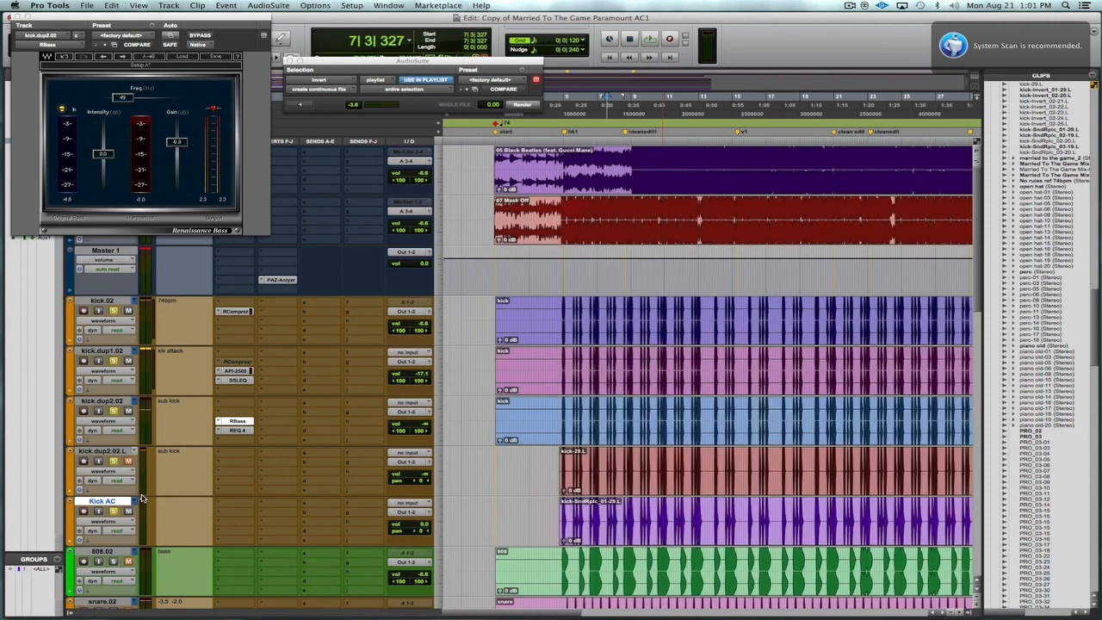
key("r")
key("r")
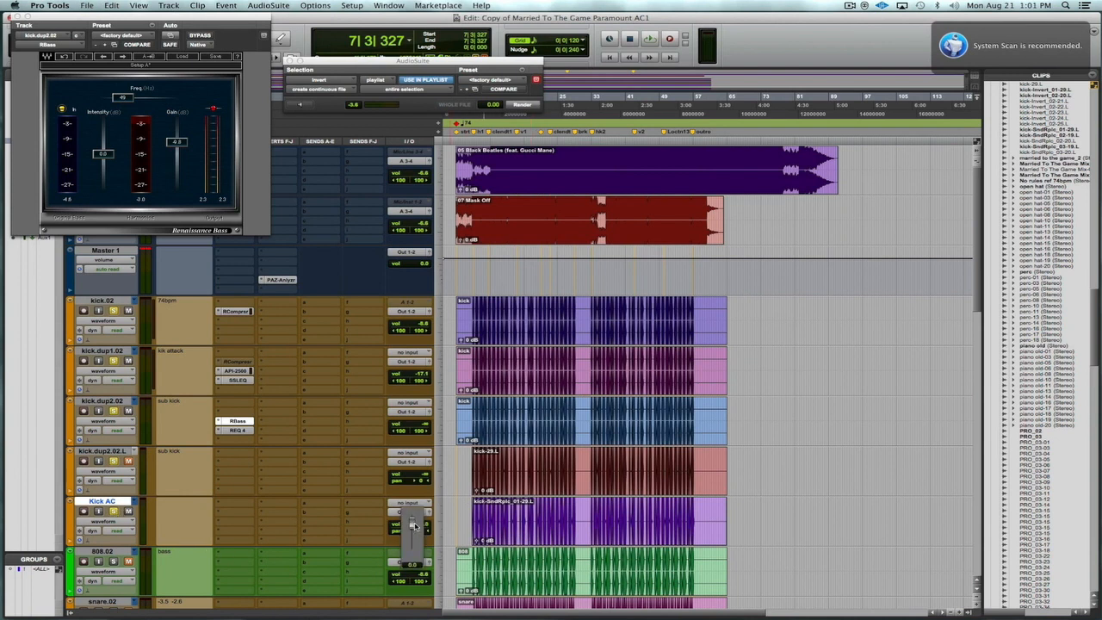
key("space")
mouse_move(412, 526)
left_mouse_down()
mouse_move(432, 587)
mouse_move(421, 540)
left_mouse_up()
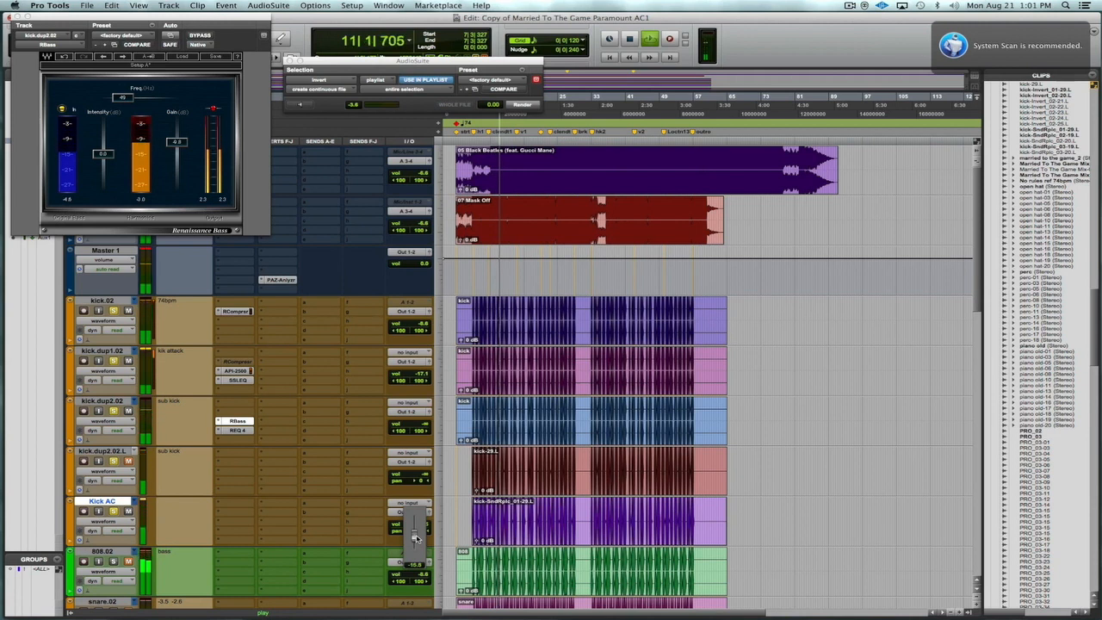
left_click_drag(414, 536, 417, 537)
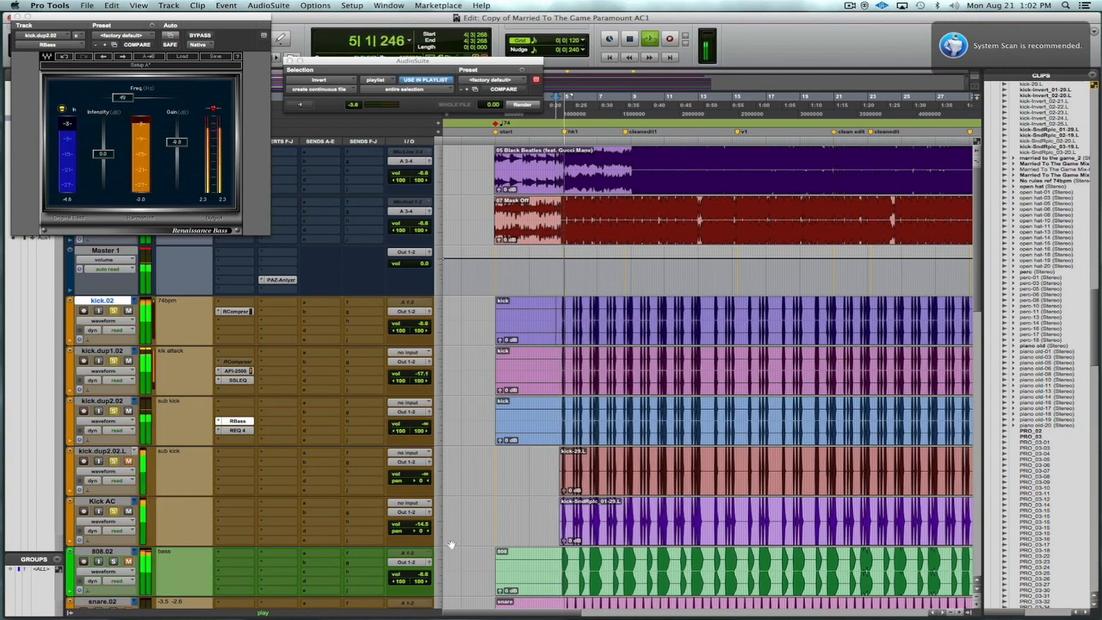
left_click_drag(419, 529, 419, 522)
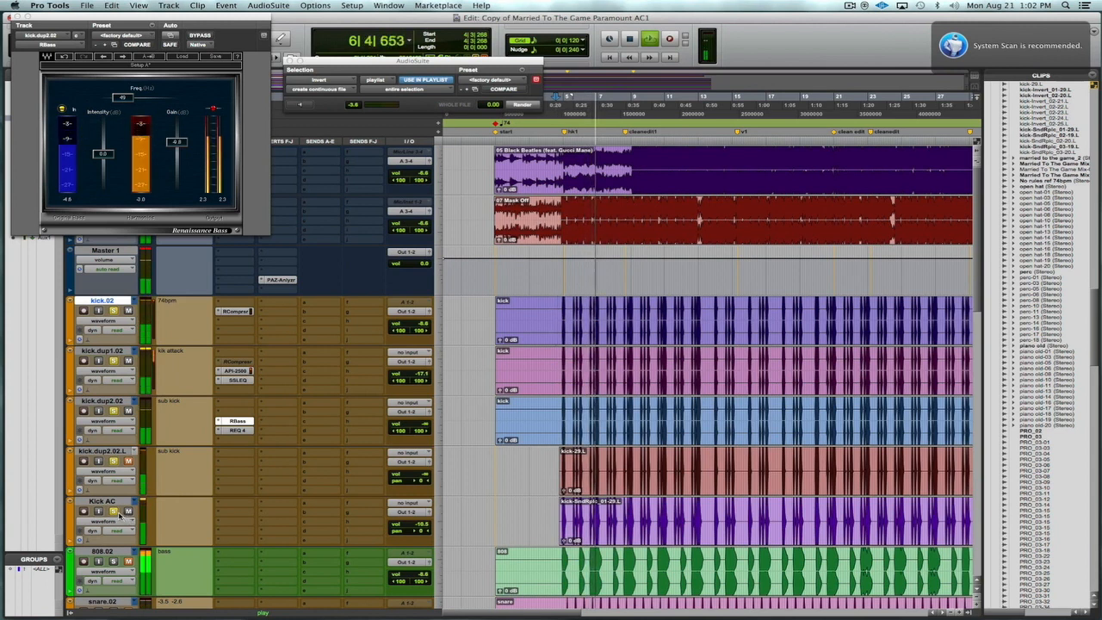
- Group the tracks kick.02, kick.dup1.02, kick.dup2.02 and kick.dup2.02.L as a Mix/Edit group named kik orig
left_click(117, 451)
left_click(115, 303, "shift")
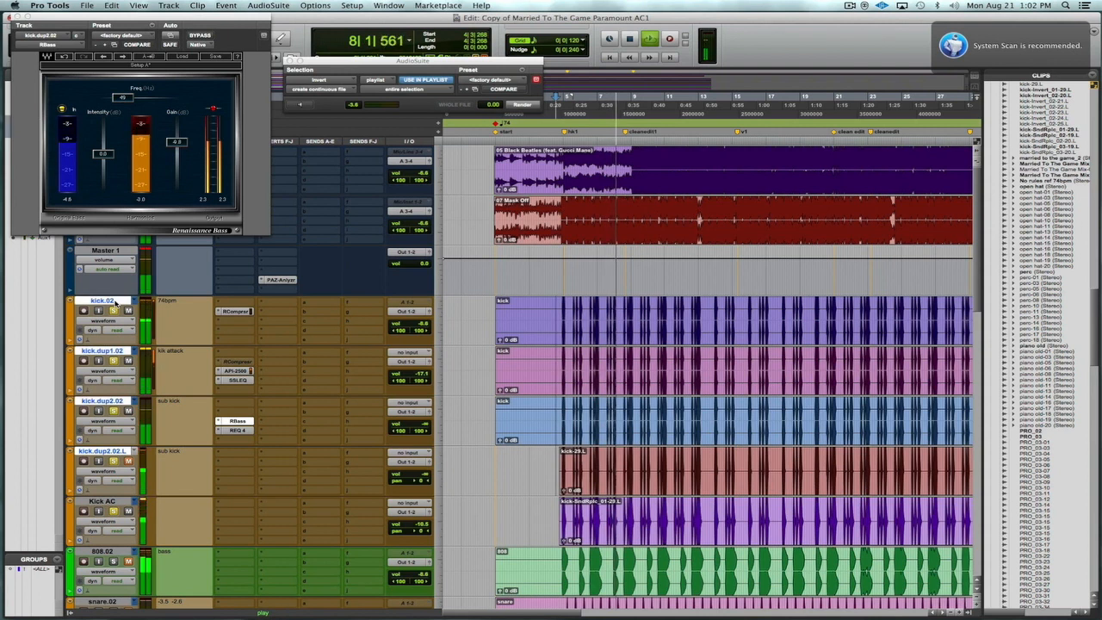
key("super+g")
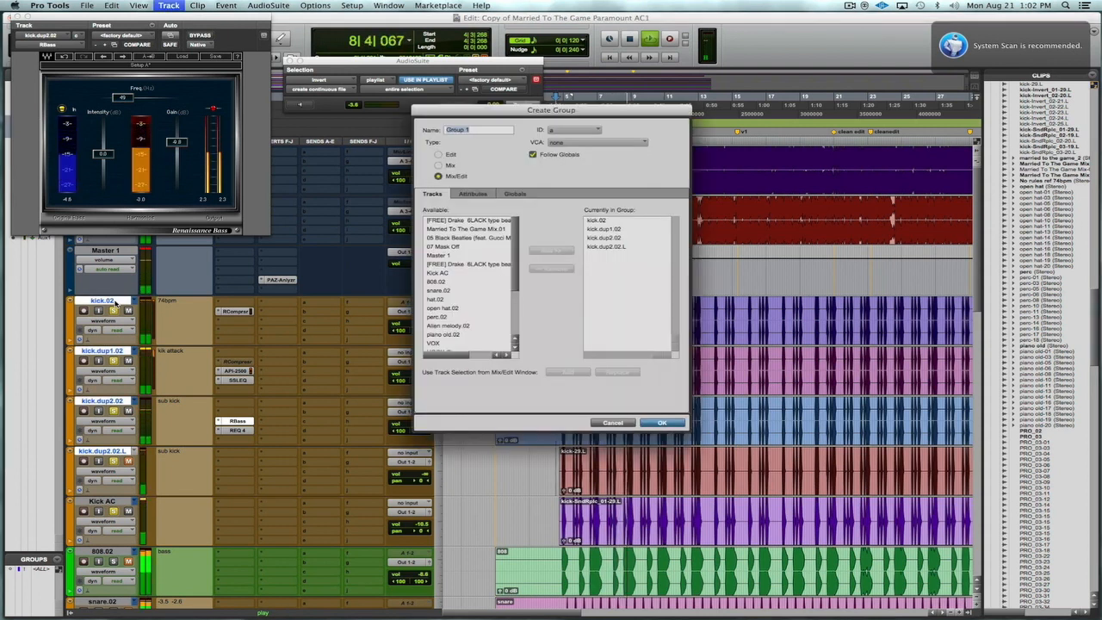
key("Return")
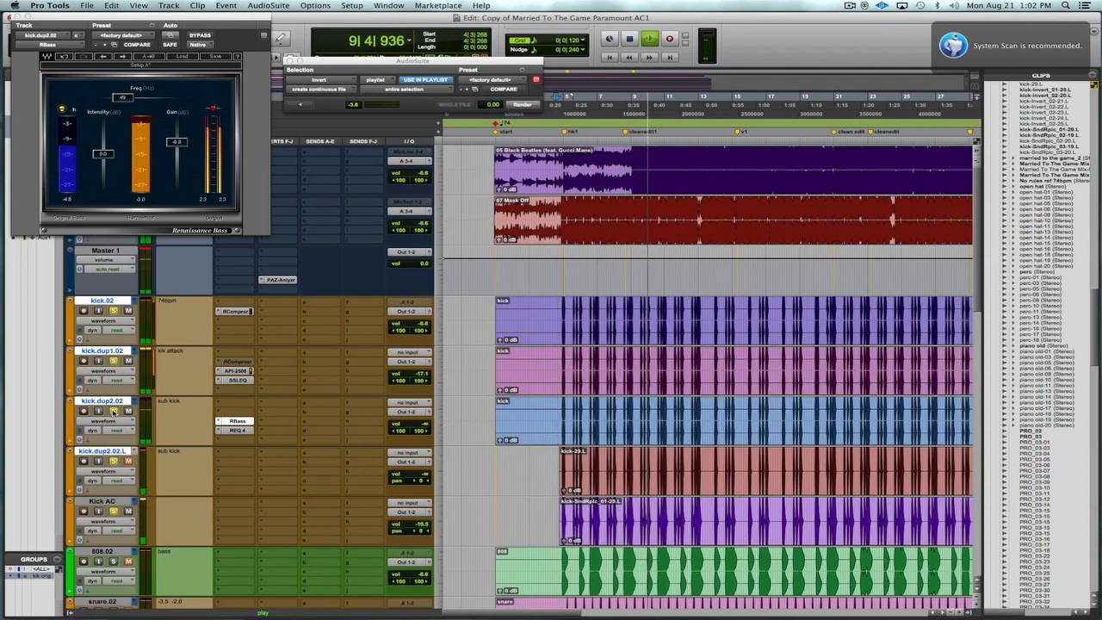
- Audition Kick AC with the grouped original kicks' solo toggled off and on, and save the session
left_click(113, 511)
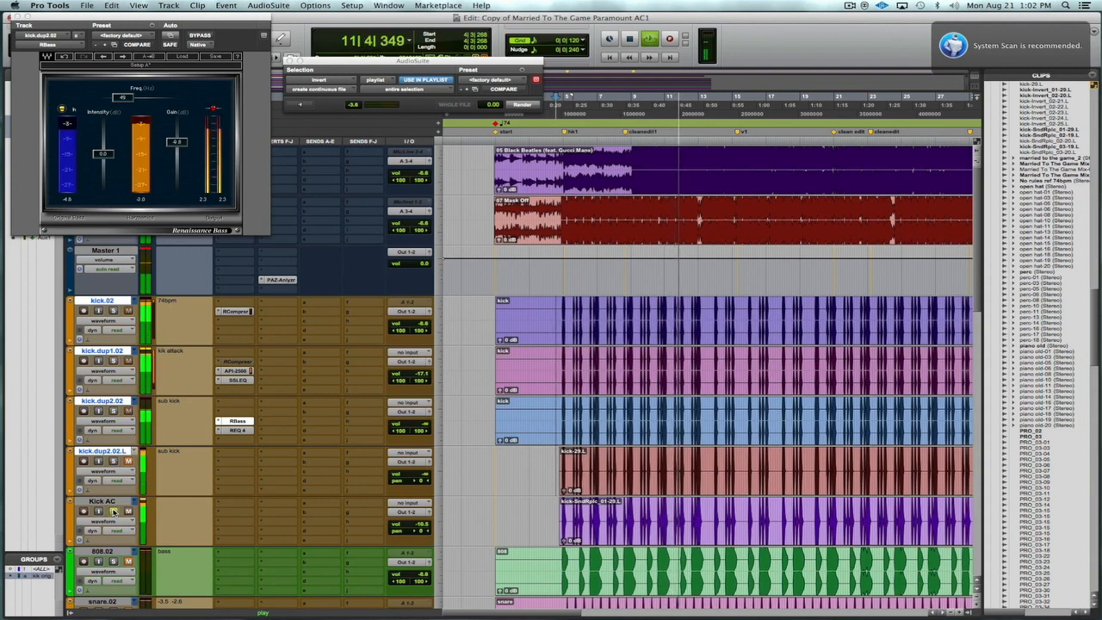
left_click(113, 410)
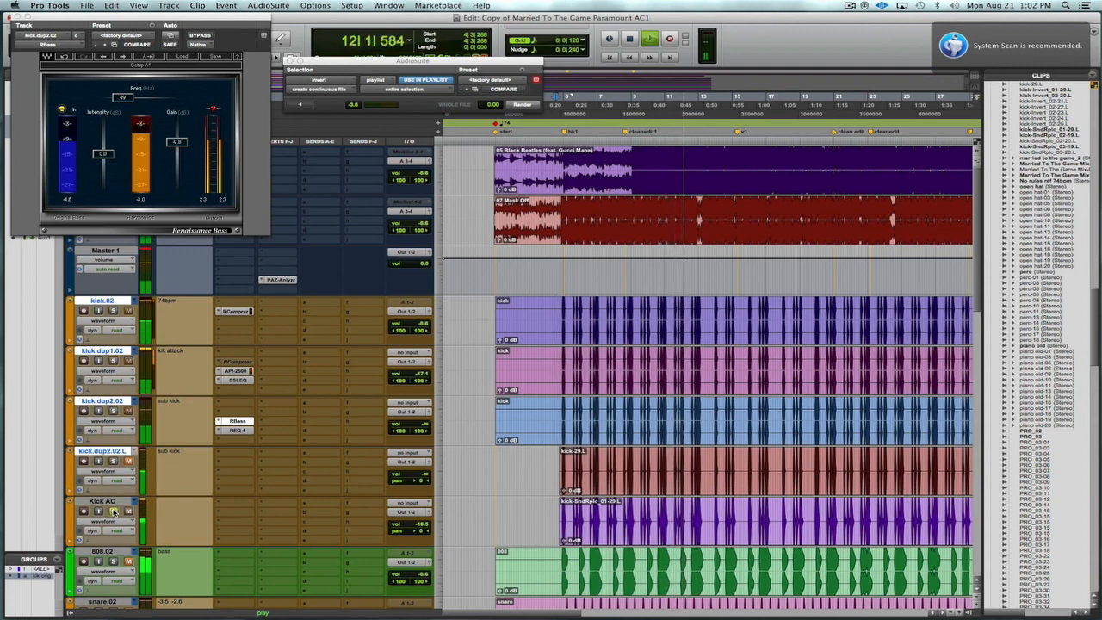
left_click(115, 411)
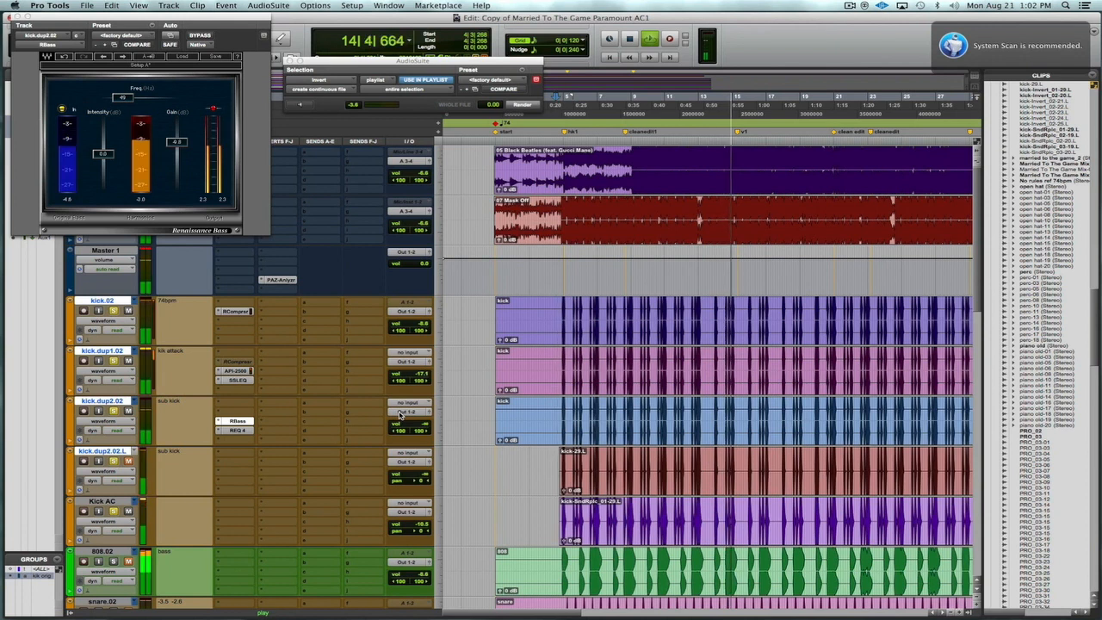
key("space")
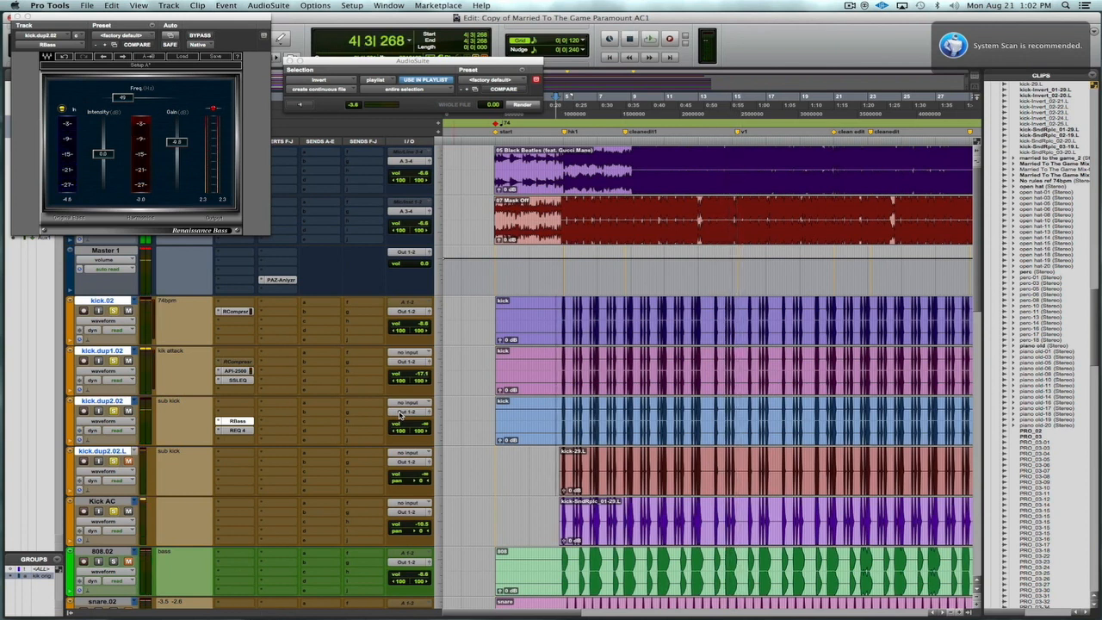
key("r")
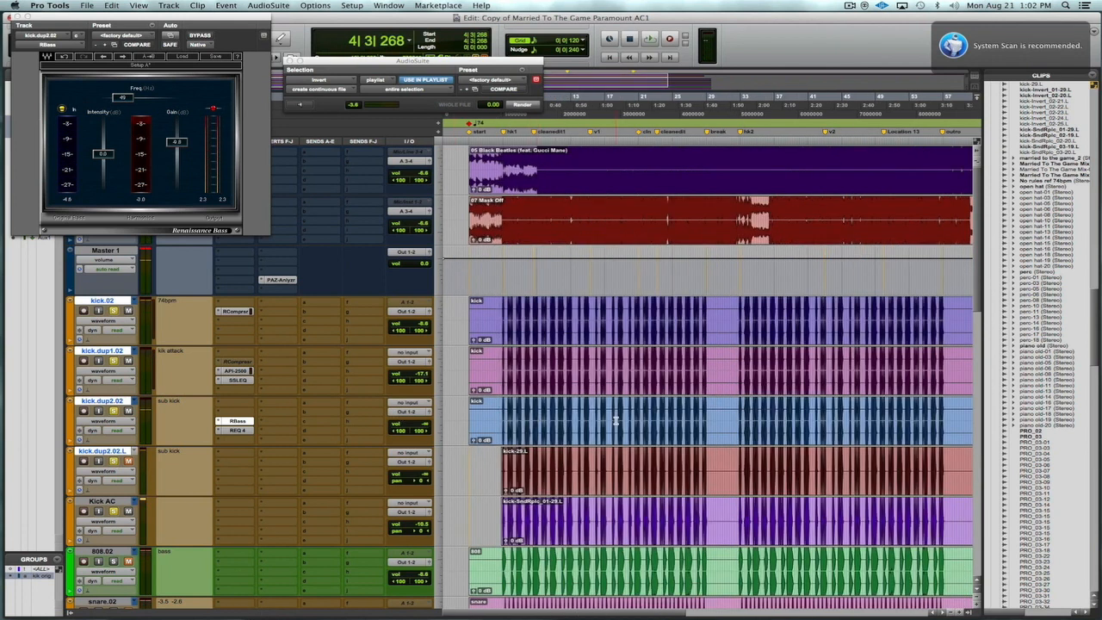
key("super+s")
- Place the cursor at 7|3|480 on Kick AC and examine its attack and decay against the original kick waveforms
left_click(543, 409)
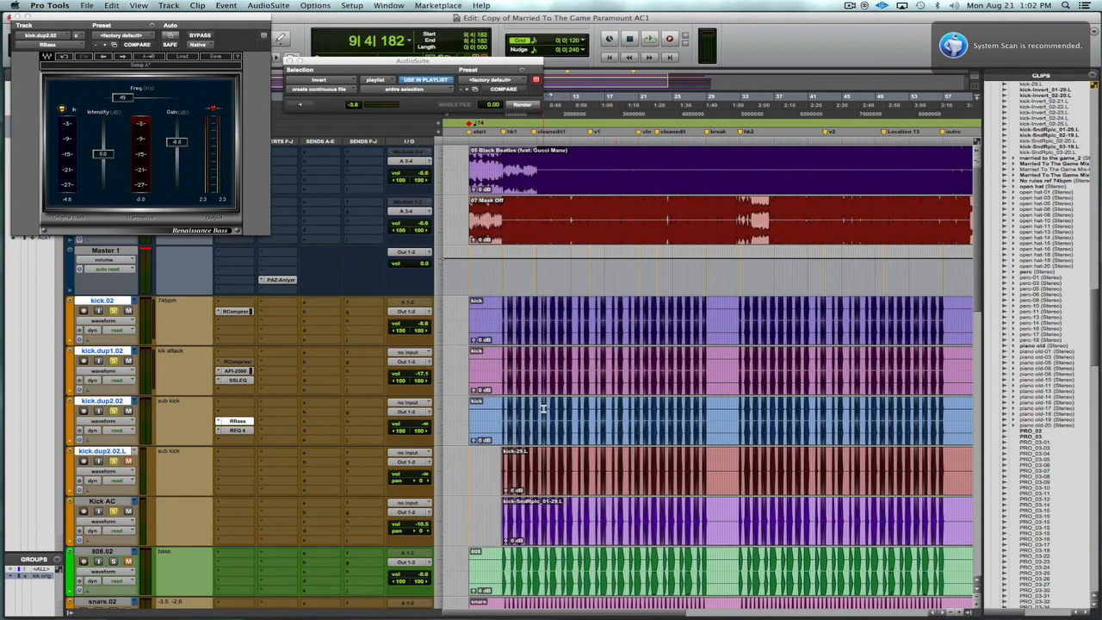
key("t")
key("t")
key("t")
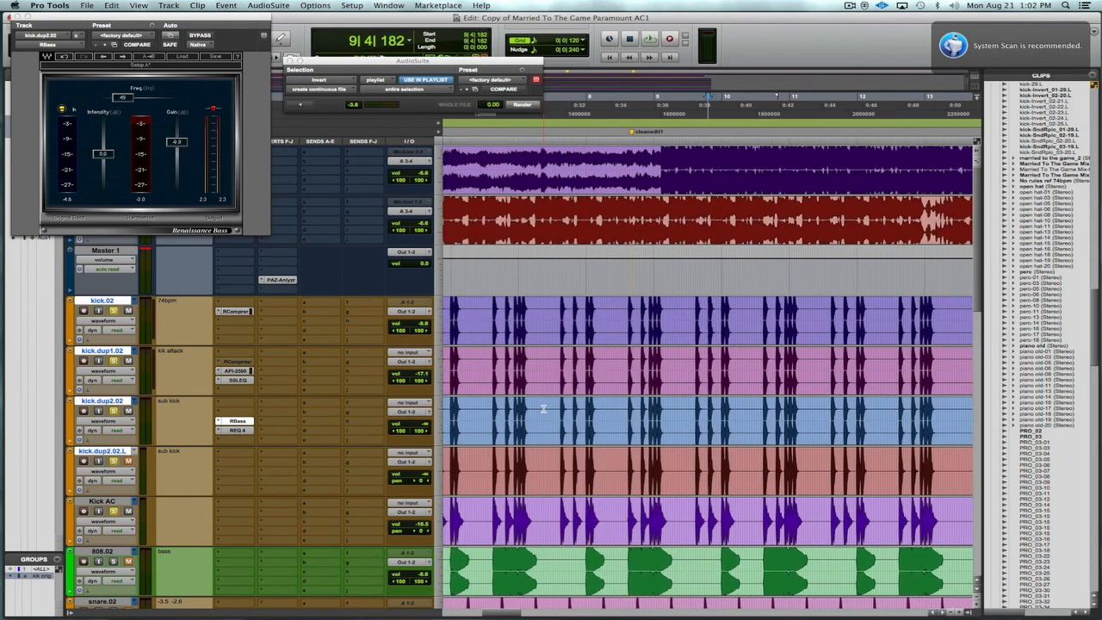
left_click(562, 521)
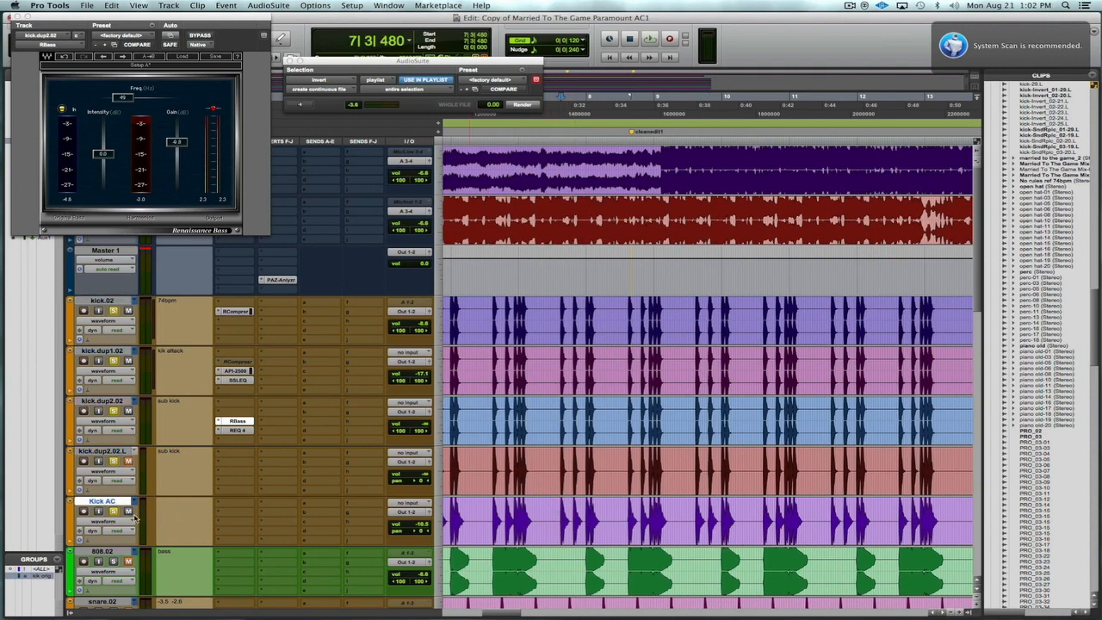
key("t")
key("t")
key("t")
key("t")
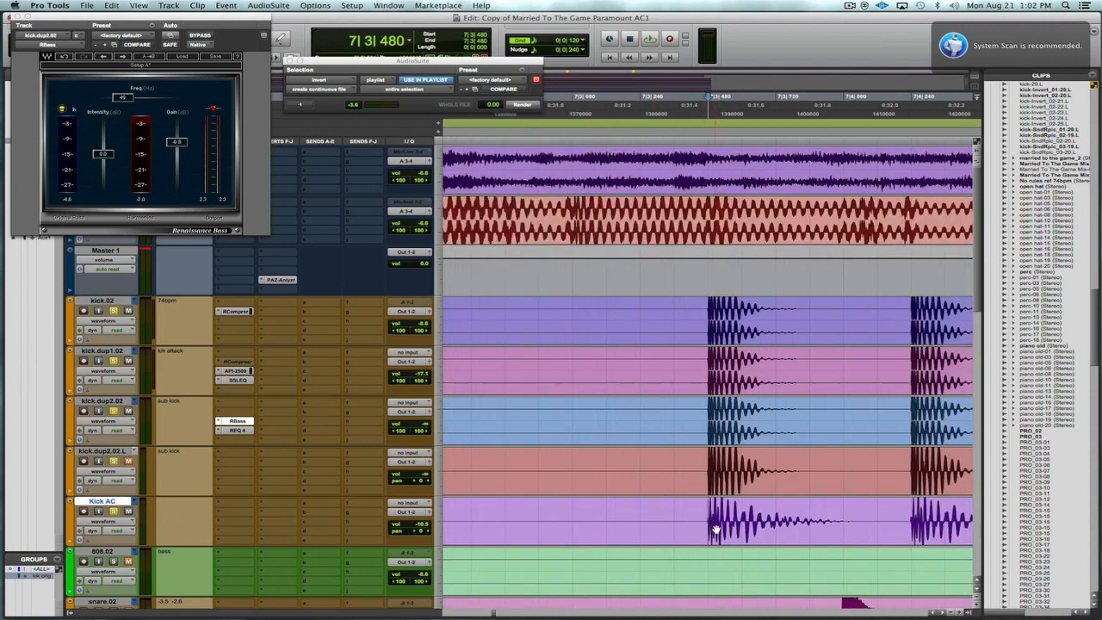
key("t")
key("t")
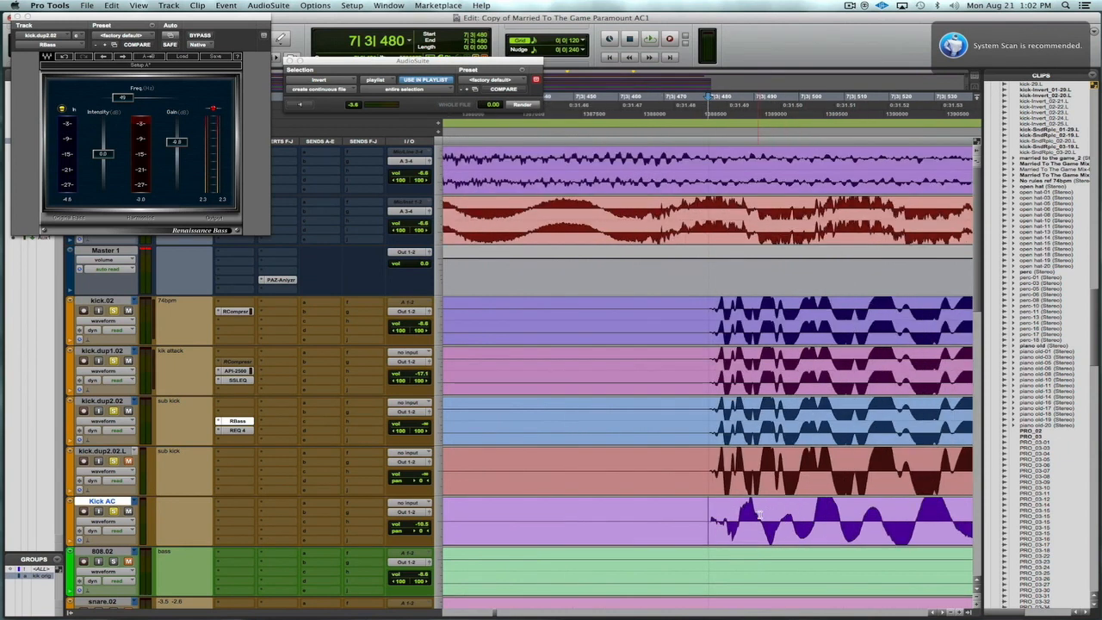
key("t")
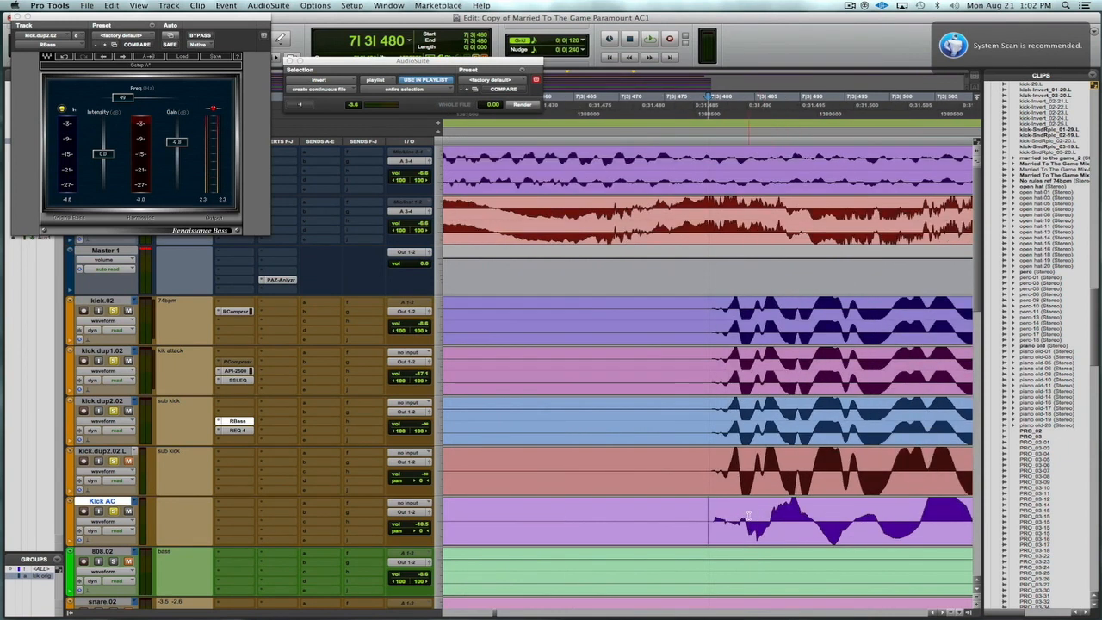
key("r")
key("r")
key("r")
key("r")
key("r")
key("r")
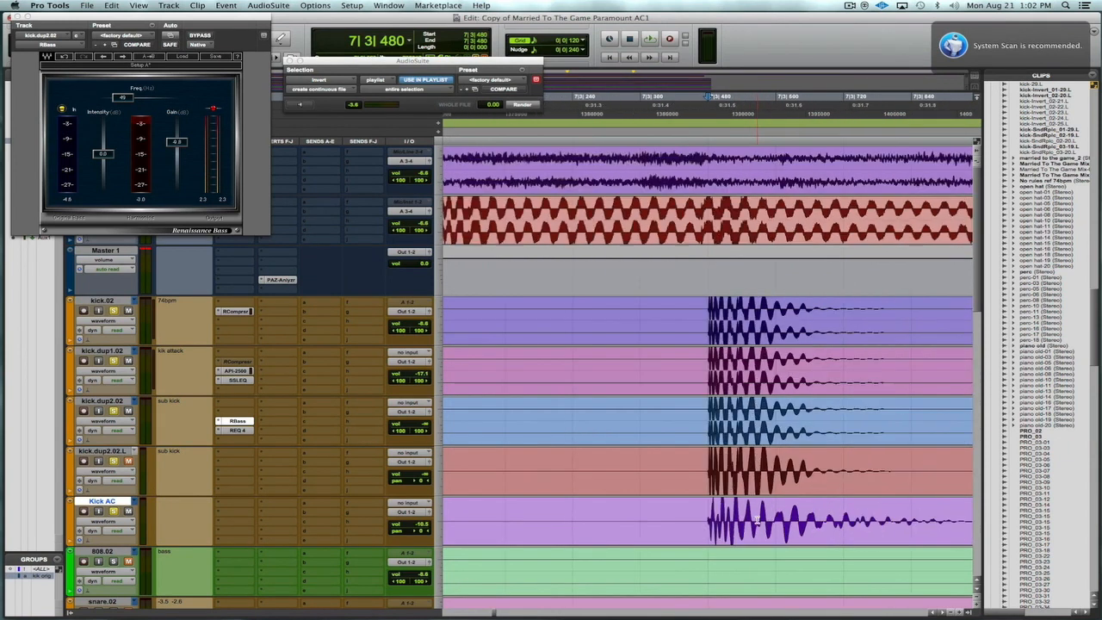
key("r")
key("t")
key("t")
key("t")
key("t")
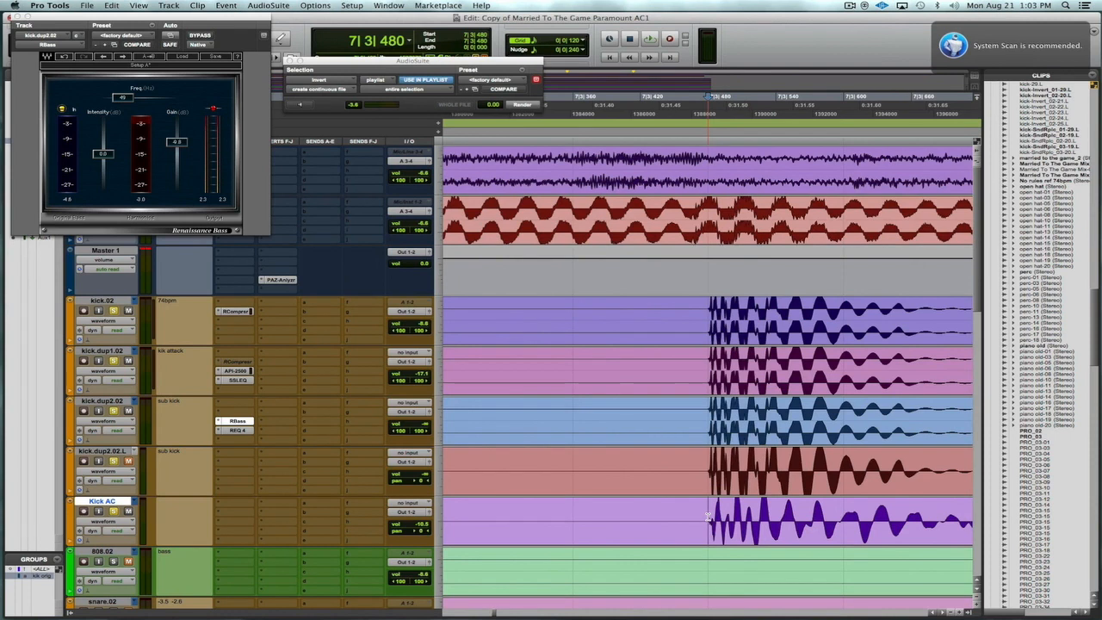
- Look over the kick tracks across the whole song
key("r")
key("r")
key("r")
key("r")
key("r")
key("r")
key("r")
key("r")
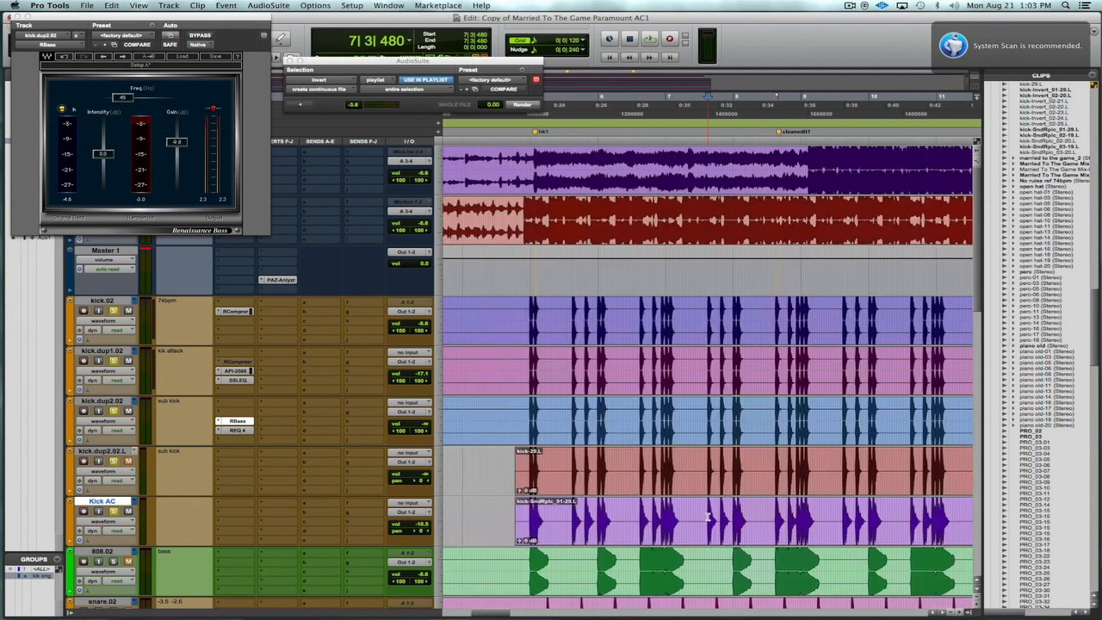
key("r")
key("r")
key("r")
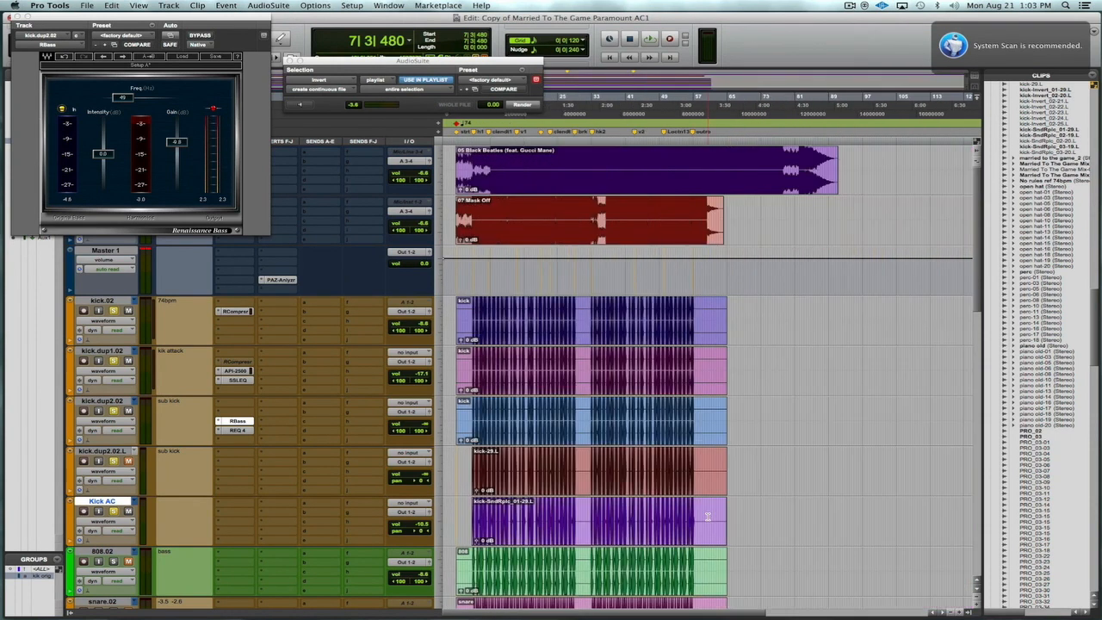